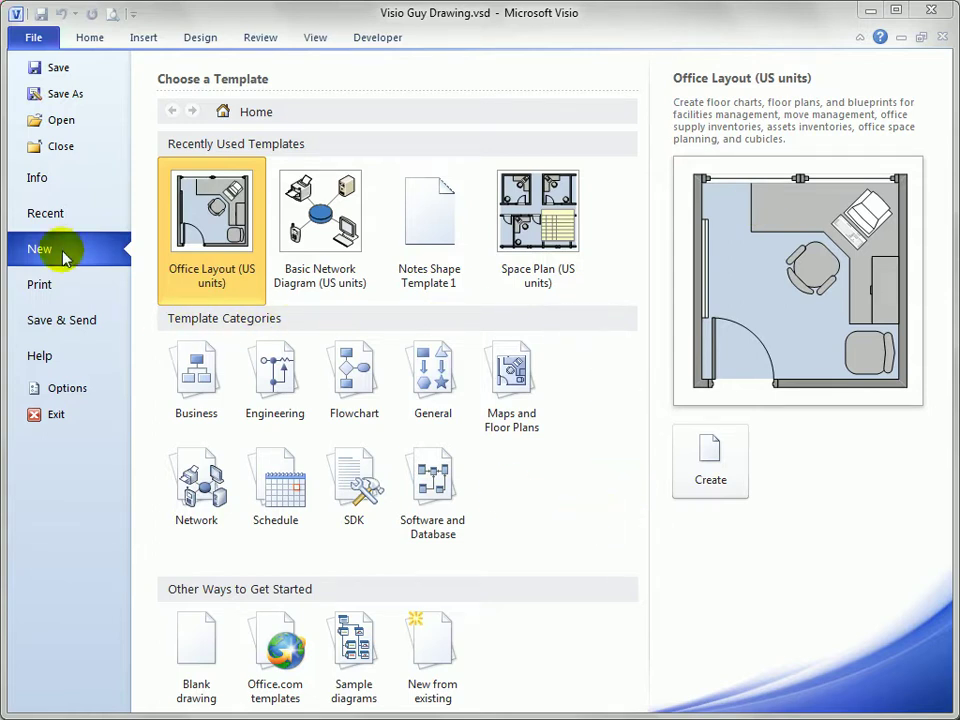
- Return to the drawing and open the My Shapes folder in Windows Explorer to organize it
click(88, 37)
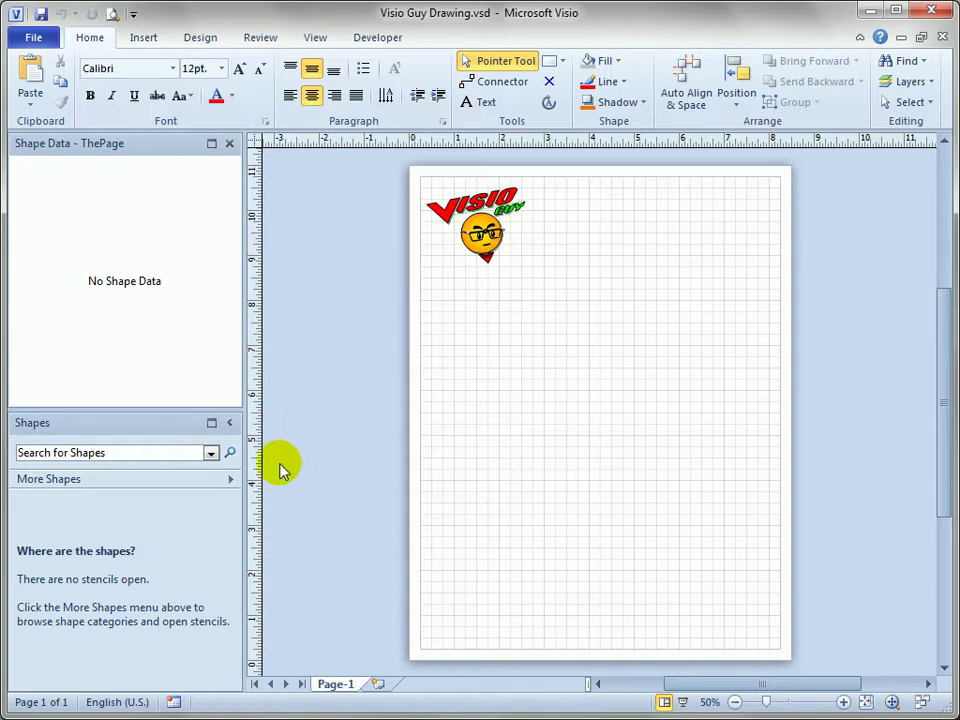
click(229, 479)
mouse_move(386, 165)
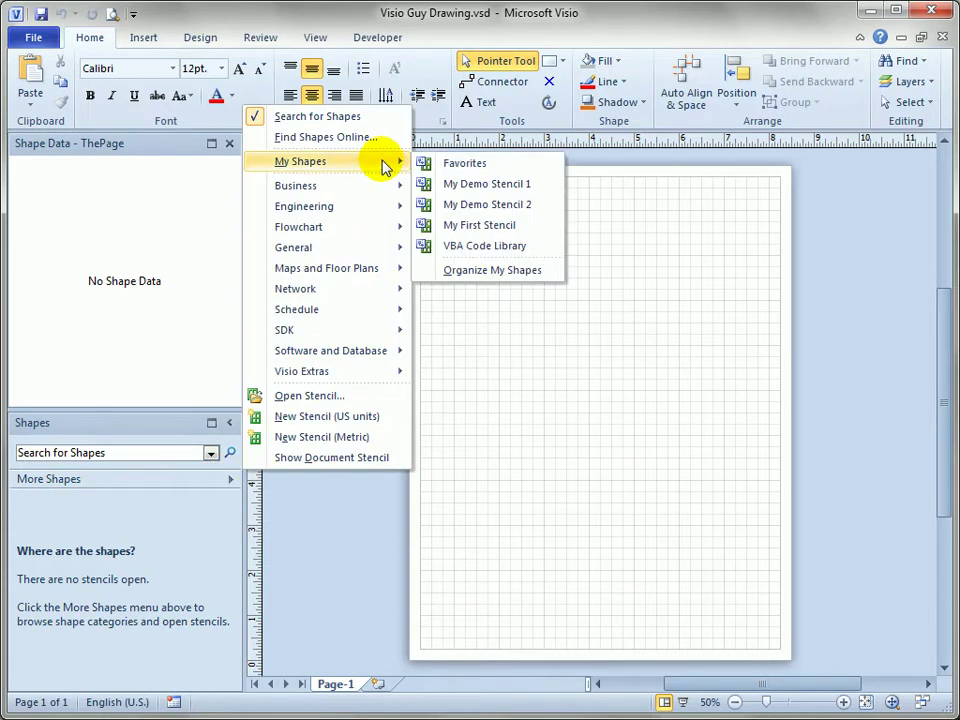
click(540, 278)
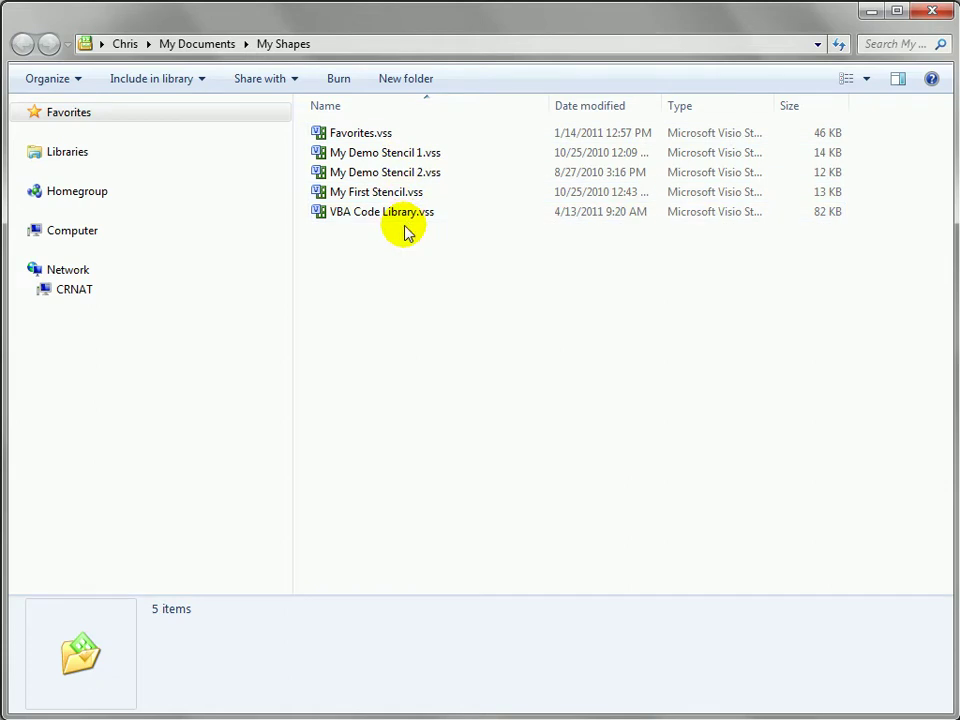
- Create a folder named My Templates inside the My Shapes folder
click(407, 79)
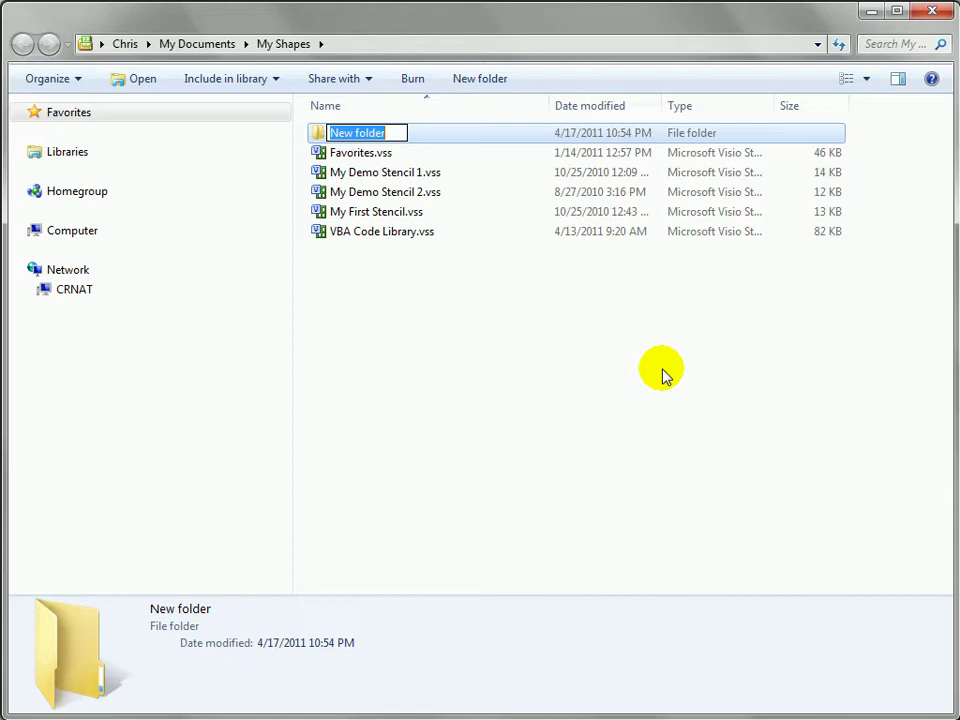
text(My Templ)
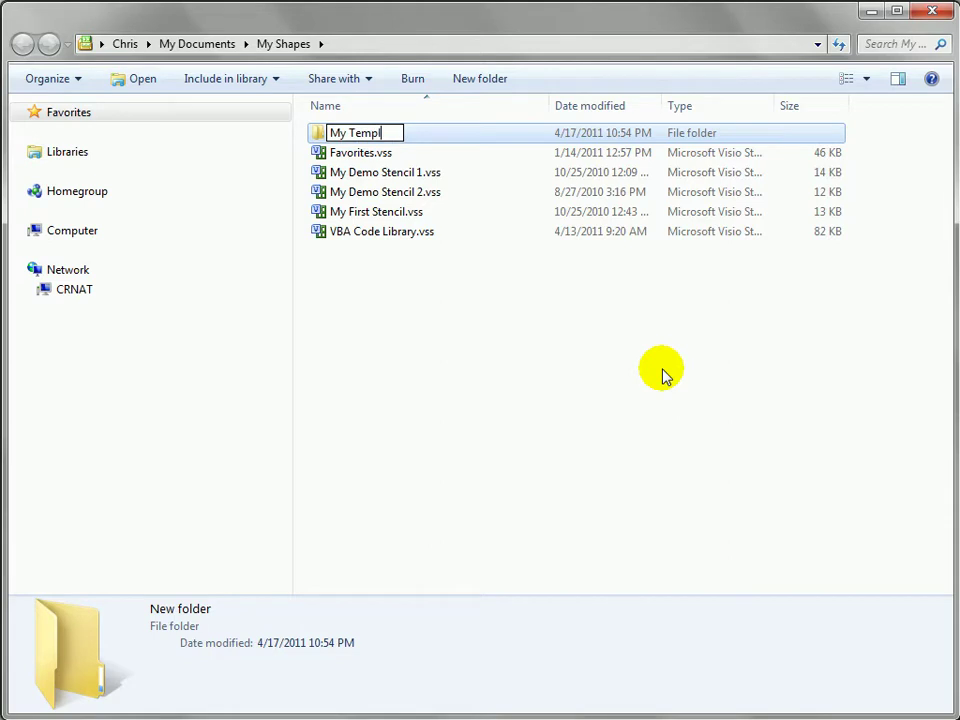
text(ates)
key(Return)
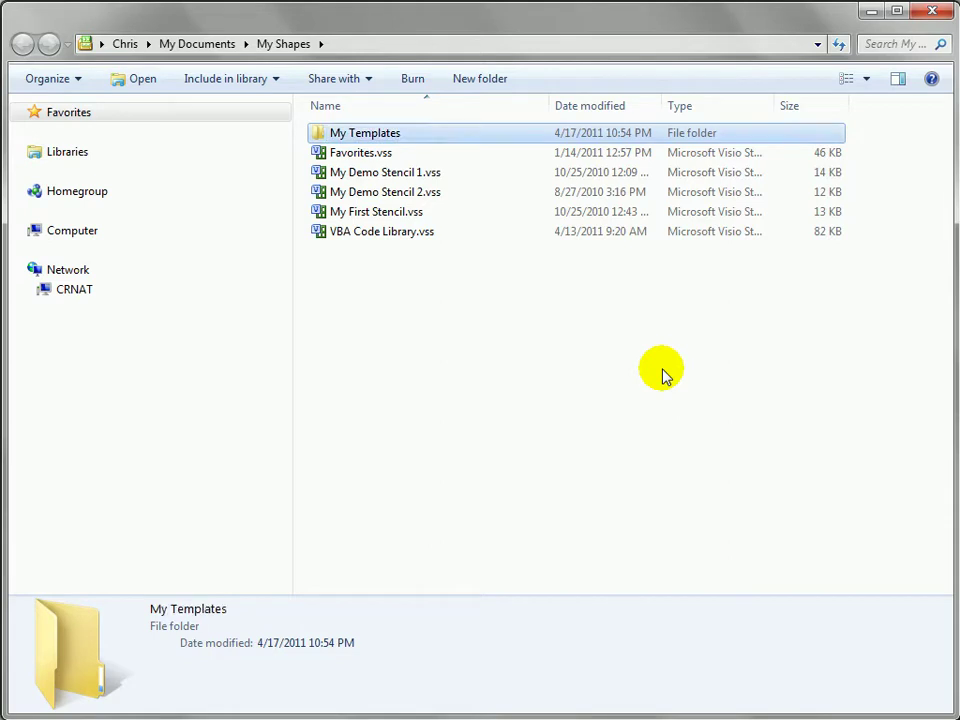
- Create a subfolder named Visio Guy Documents inside My Templates and open it
double_click(422, 133)
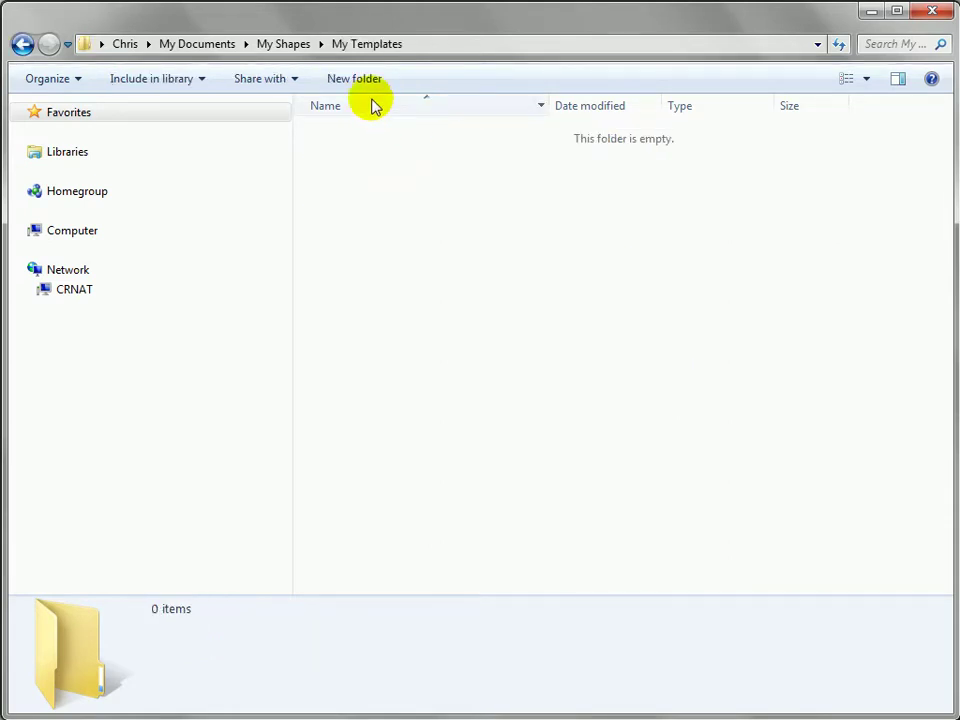
click(368, 84)
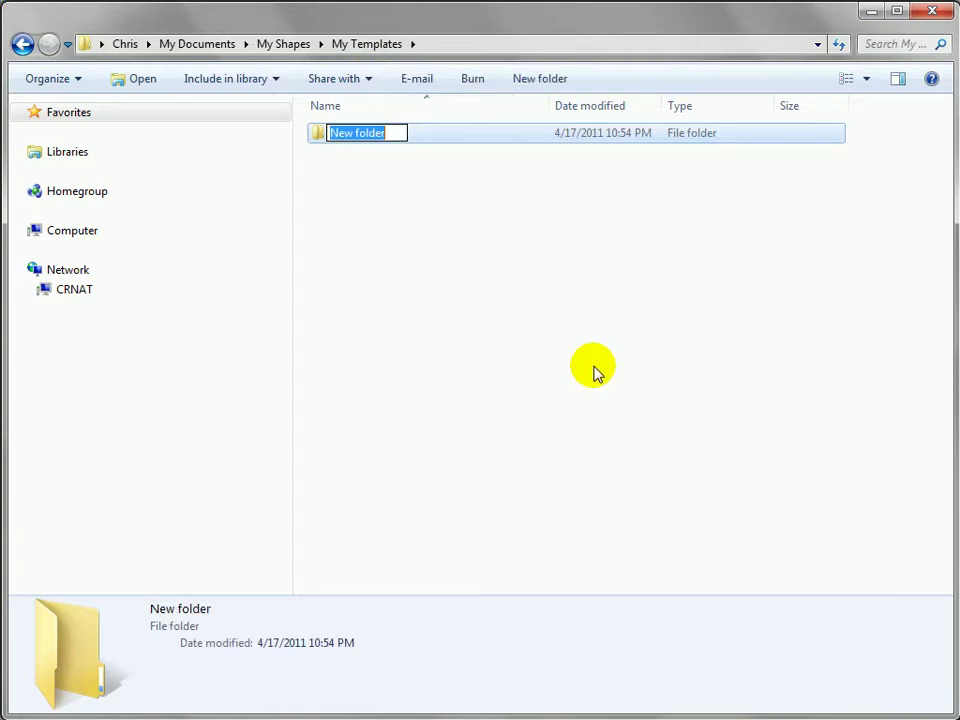
text(Visio Guy )
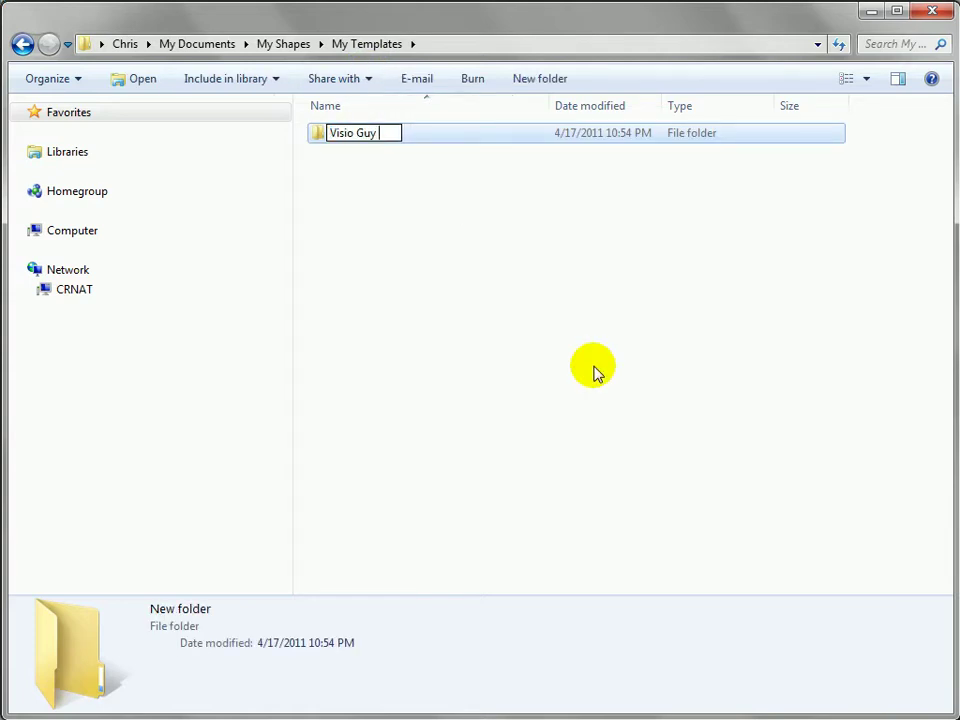
text(Documents)
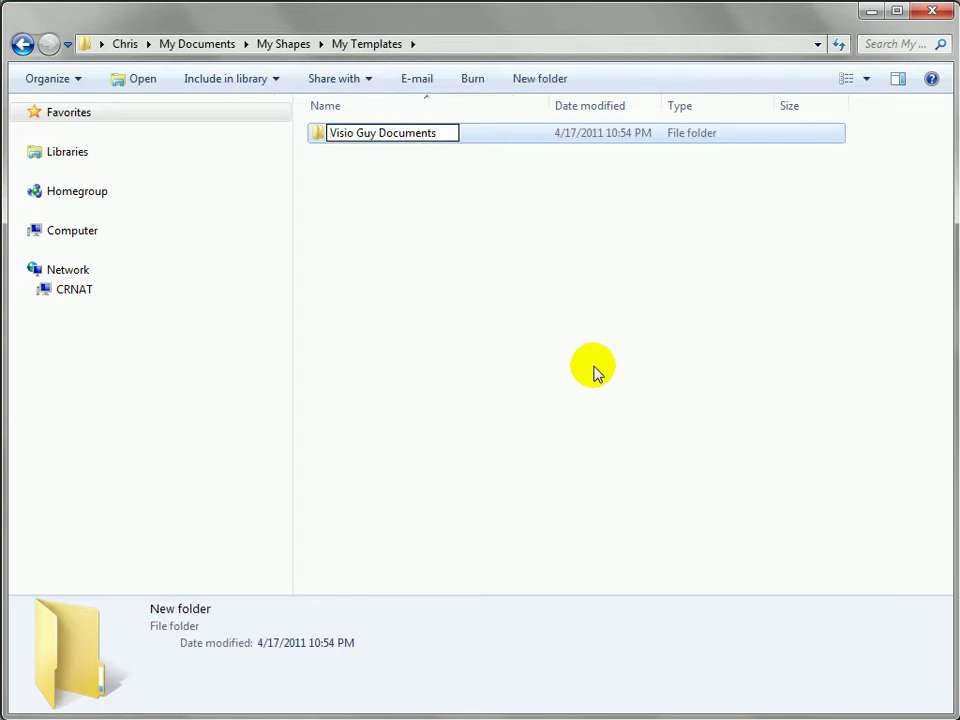
key(Return)
key(Return)
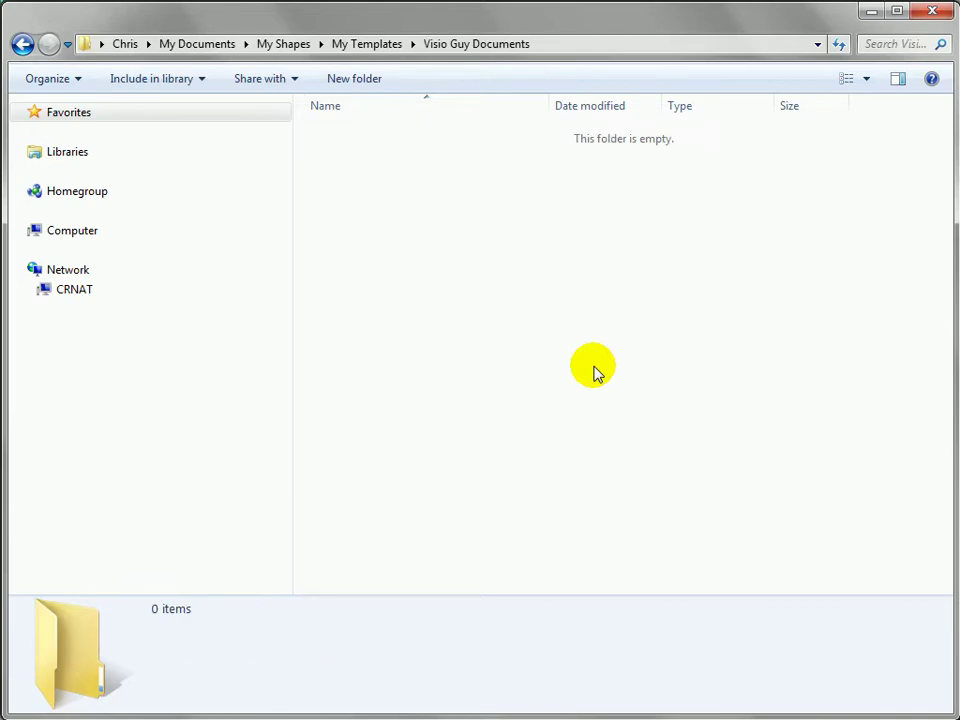
- Copy the Visio Guy Documents folder path and, back in Visio, insert it before the file name for saving a copy of the drawing
click(564, 44)
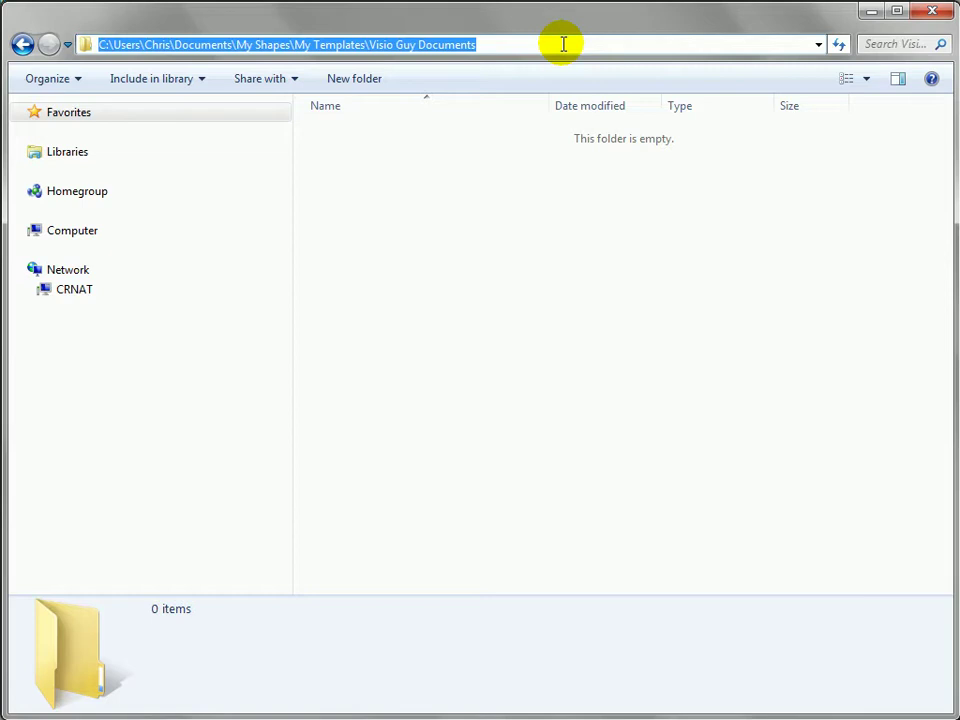
key(alt+Tab)
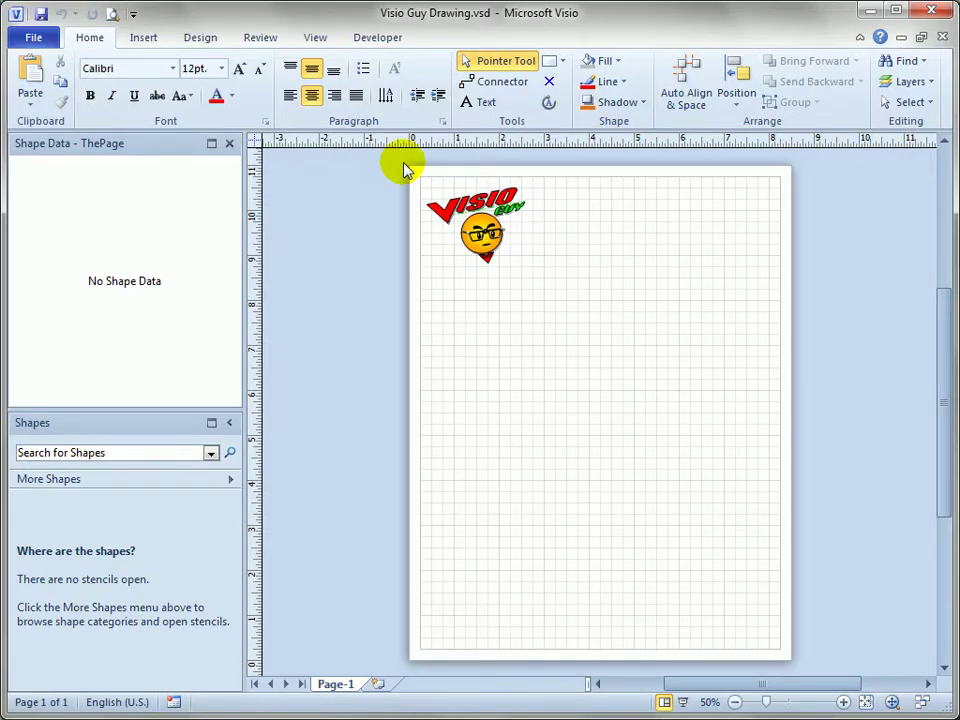
click(24, 38)
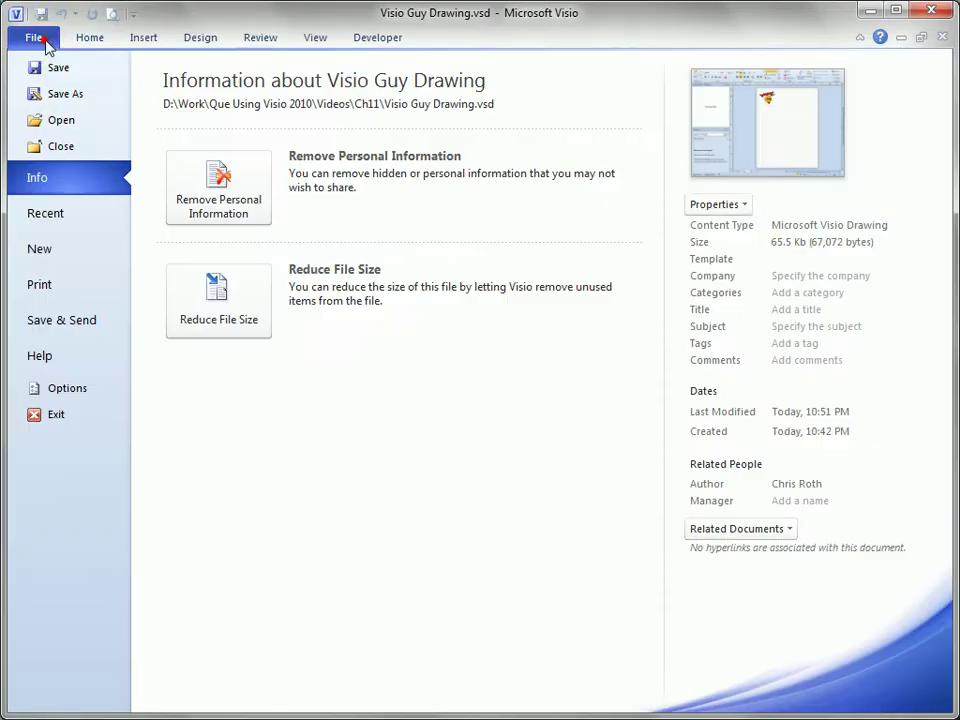
click(62, 98)
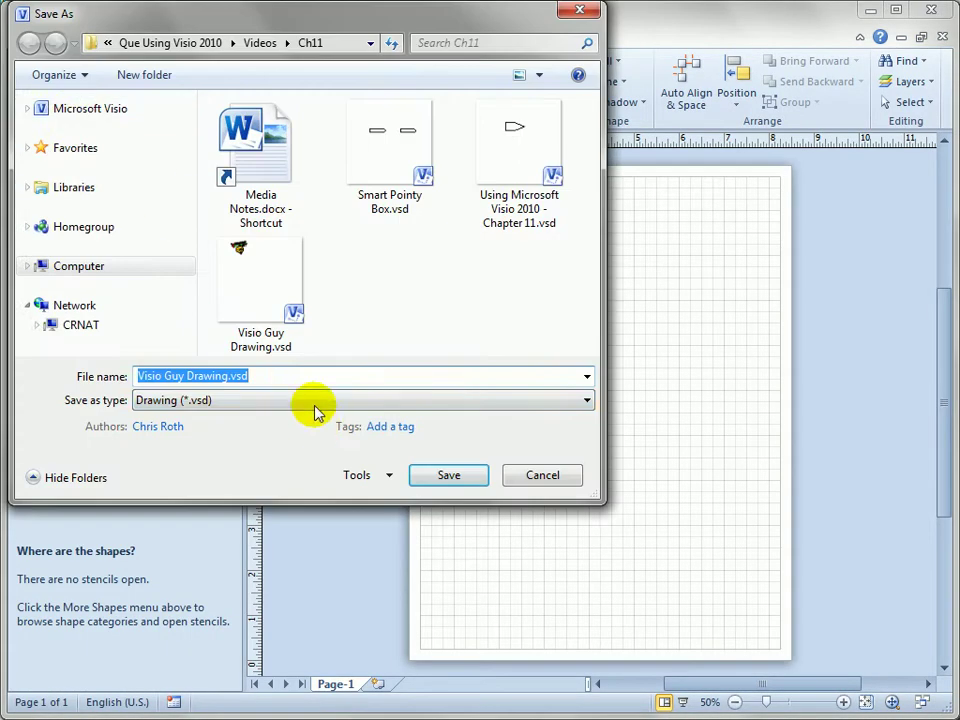
click(301, 376)
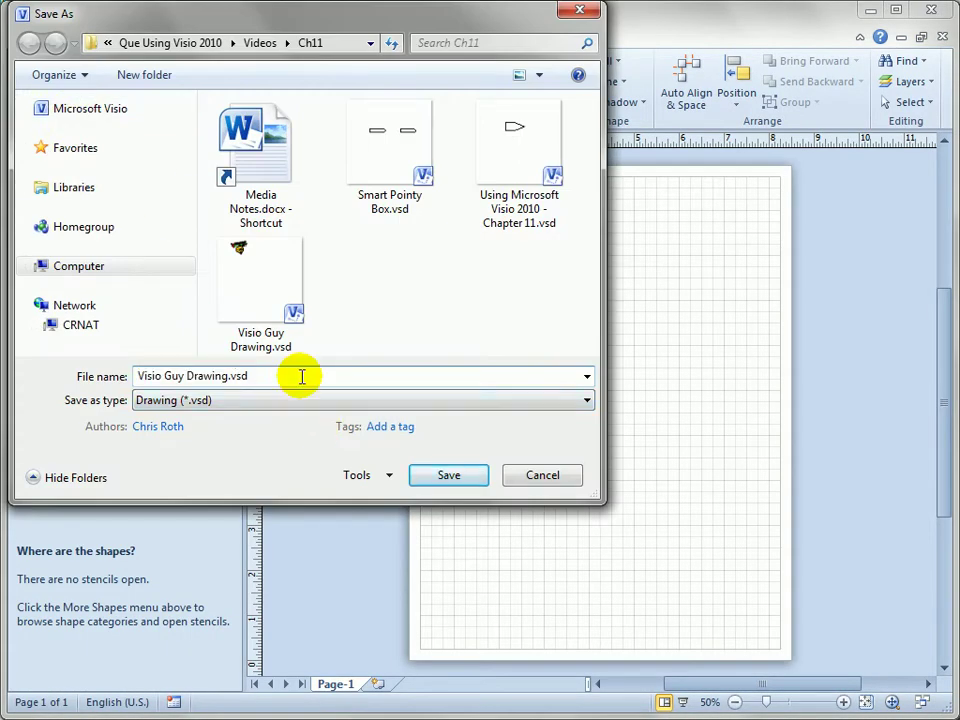
text(C:\Users\Chris\Documents\My Shapes\My Templates\Visio Guy Documents\)
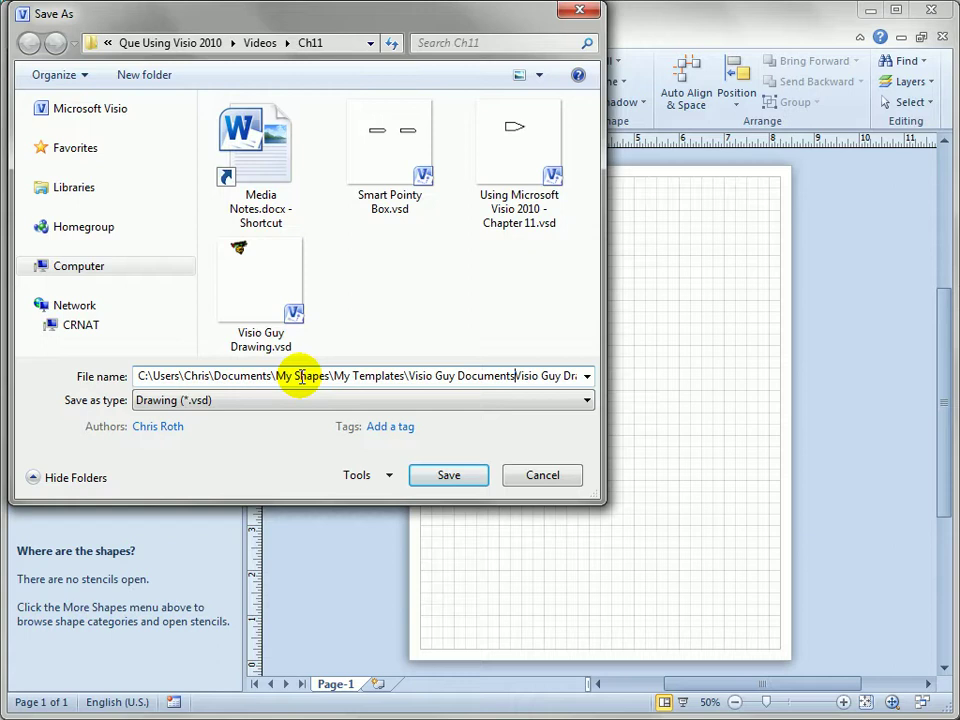
text(\)
key(End)
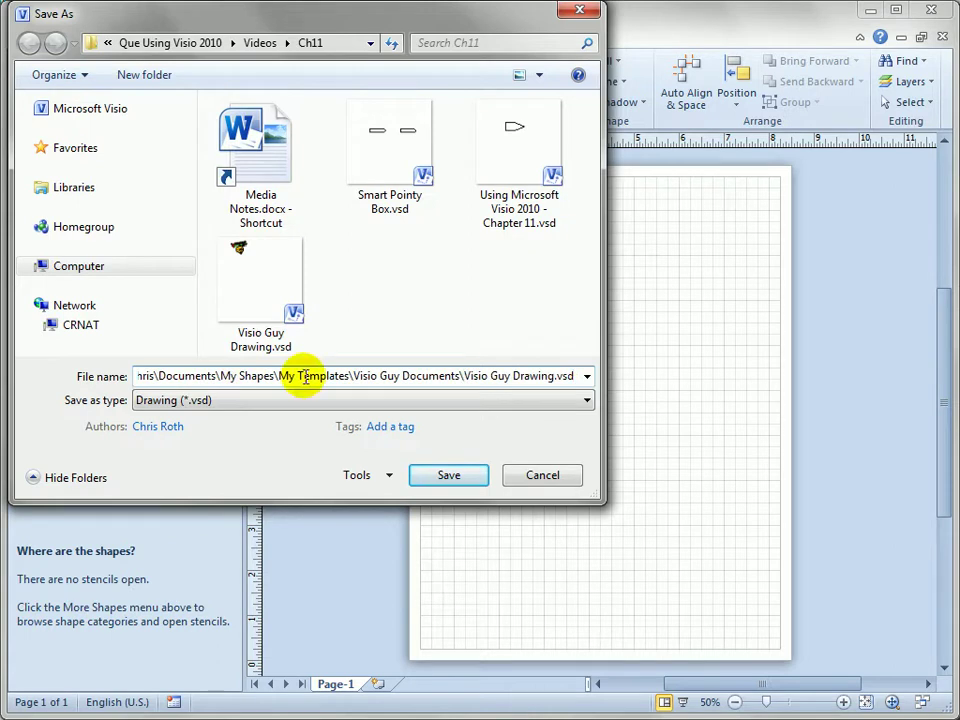
- Save the drawing as Visio Guy Drawing.vst in the Visio Guy Documents folder, using the Template (*.vst) file type
click(587, 399)
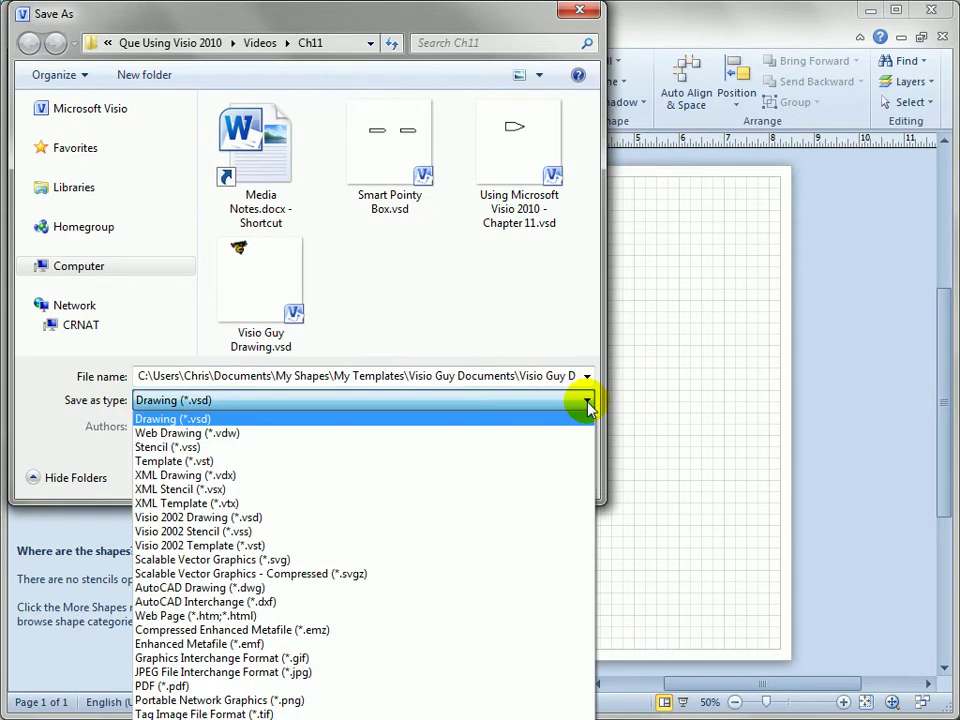
click(240, 463)
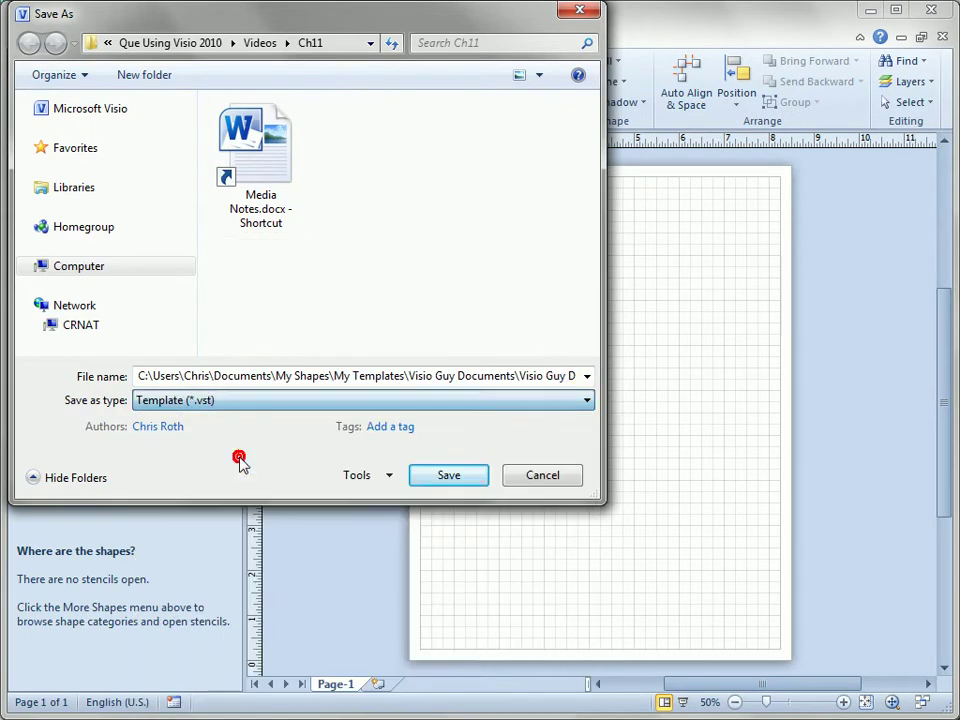
click(480, 376)
key(End)
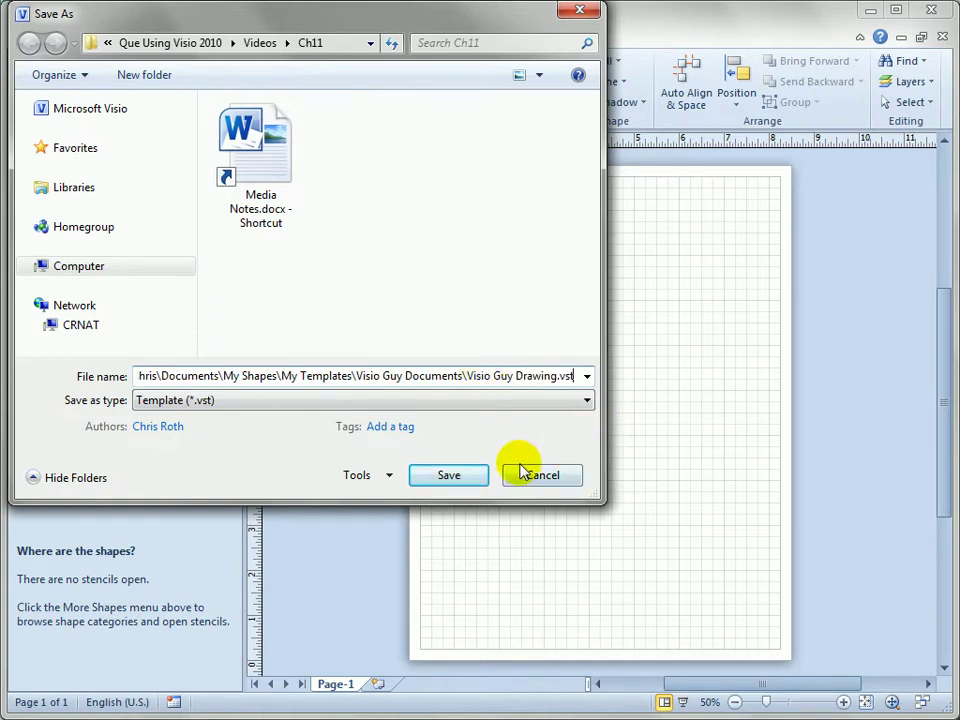
click(460, 480)
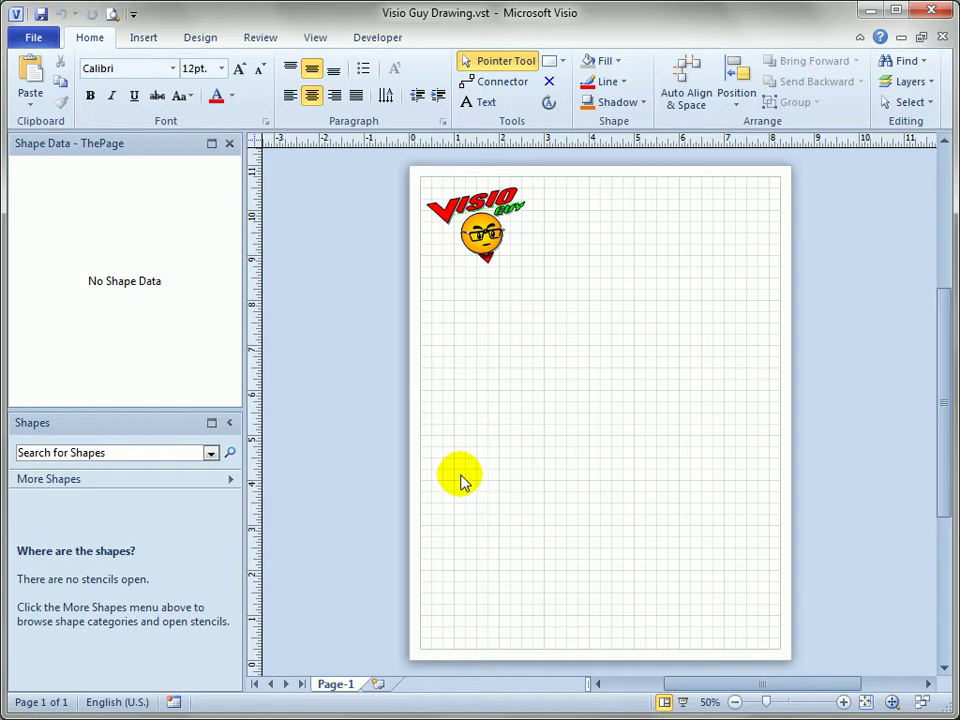
- Switch to Windows Explorer and check the Visio Guy Documents folder for the saved template file
key(alt+Tab)
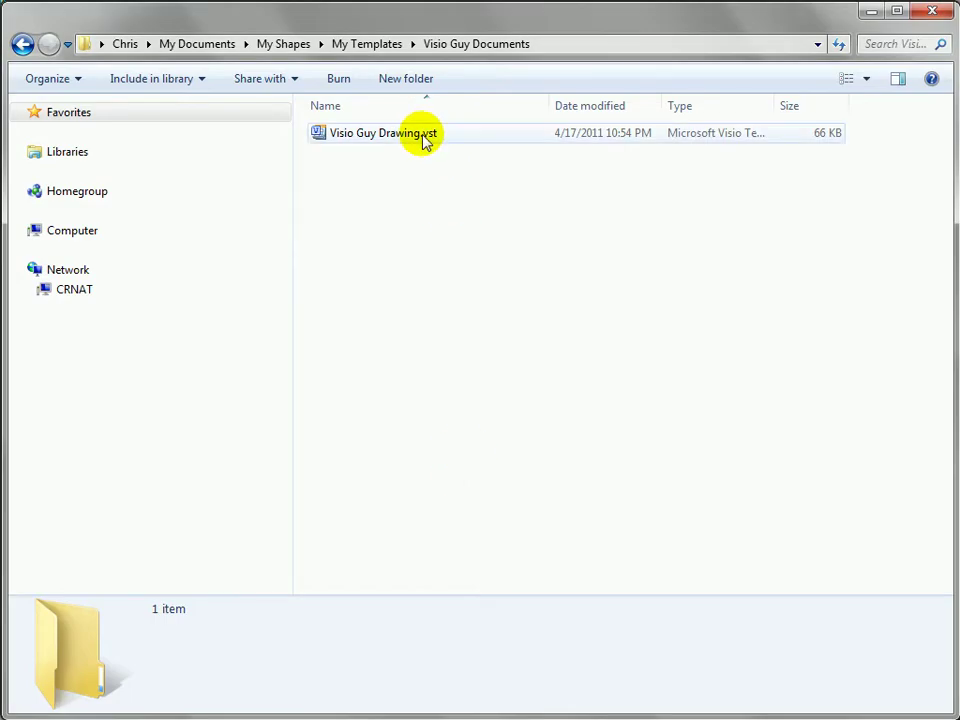
click(420, 134)
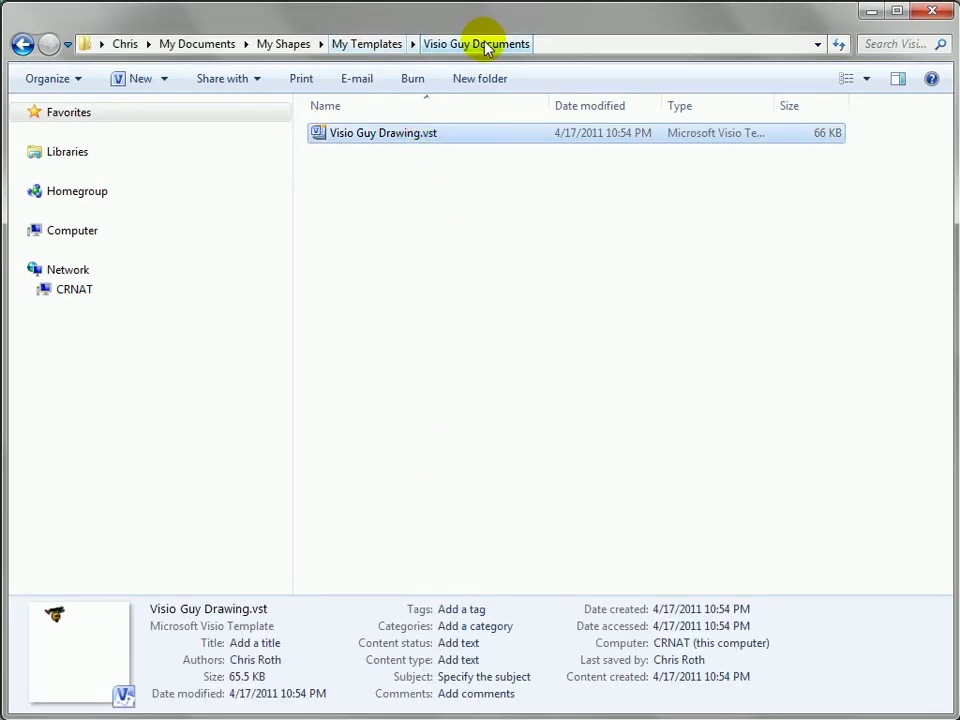
click(498, 255)
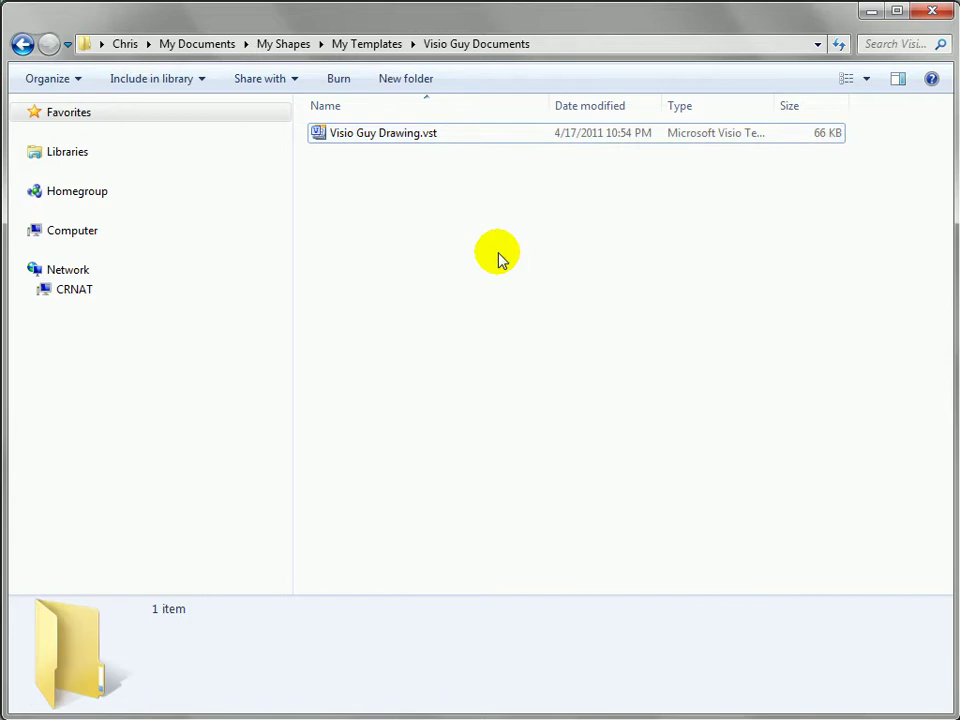
- Switch back to Visio and review the stencils listed under My Shapes
key(alt+Tab)
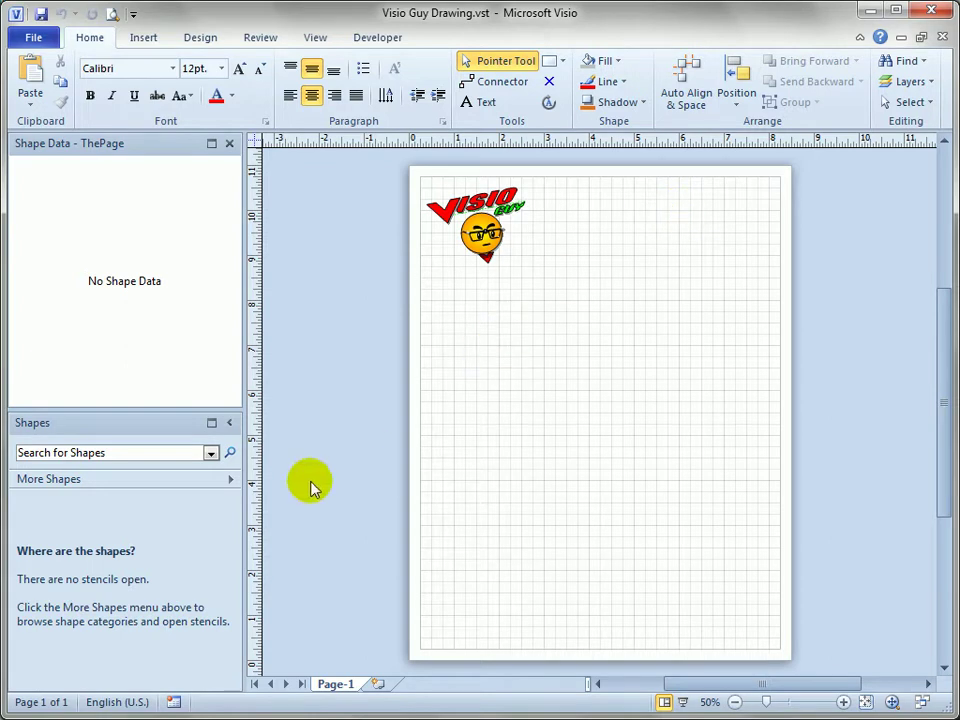
click(236, 482)
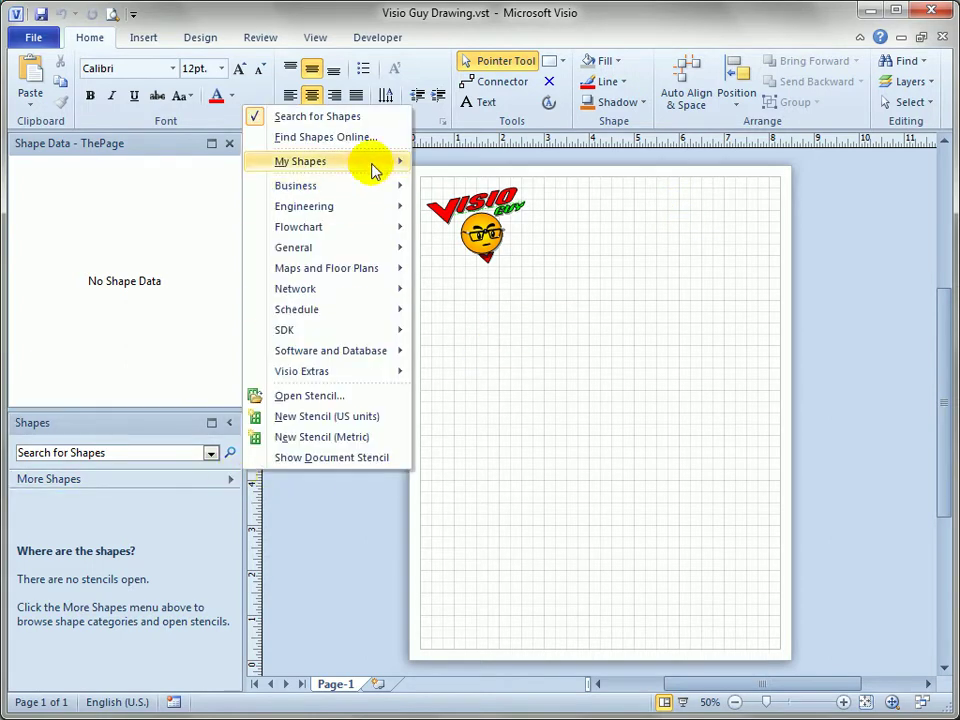
mouse_move(377, 166)
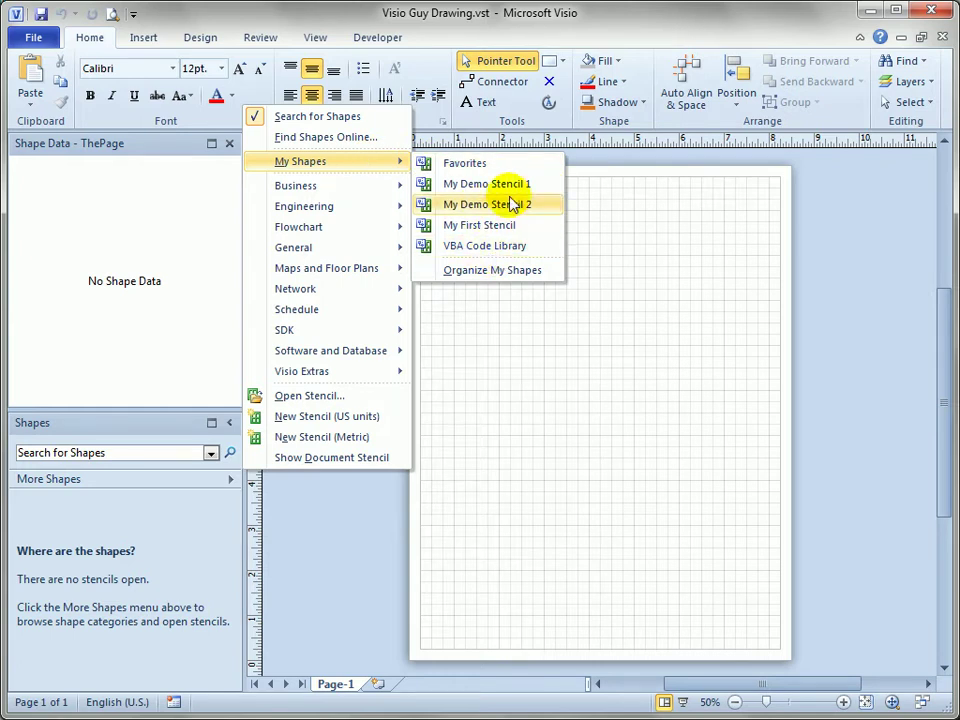
click(700, 270)
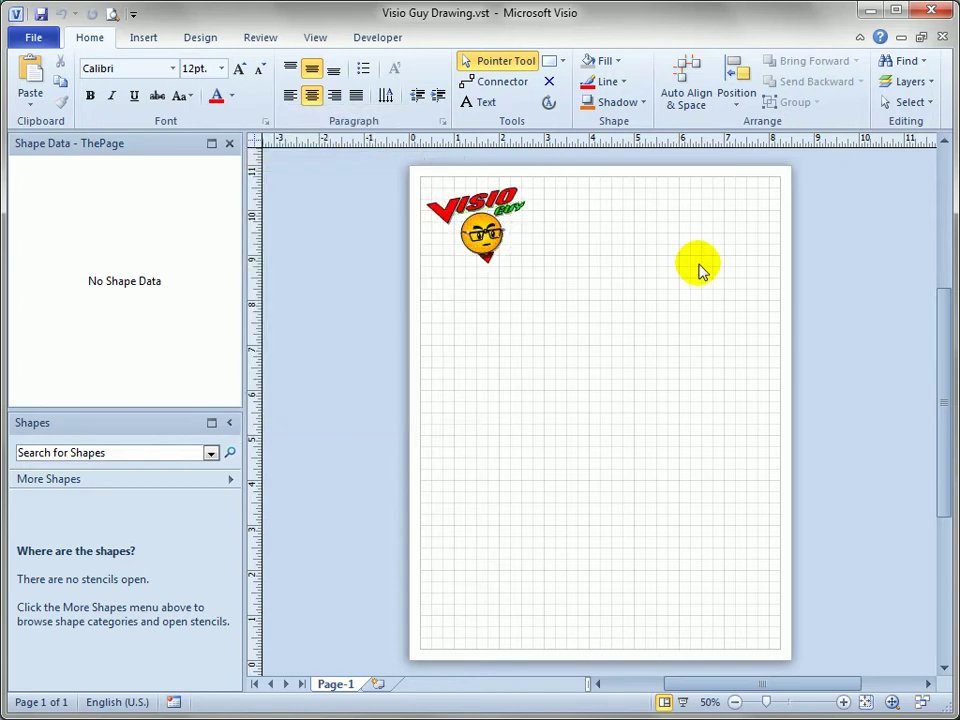
- In the advanced Visio options' file locations, enter the copied Visio Guy Documents folder path as the Templates location
click(34, 40)
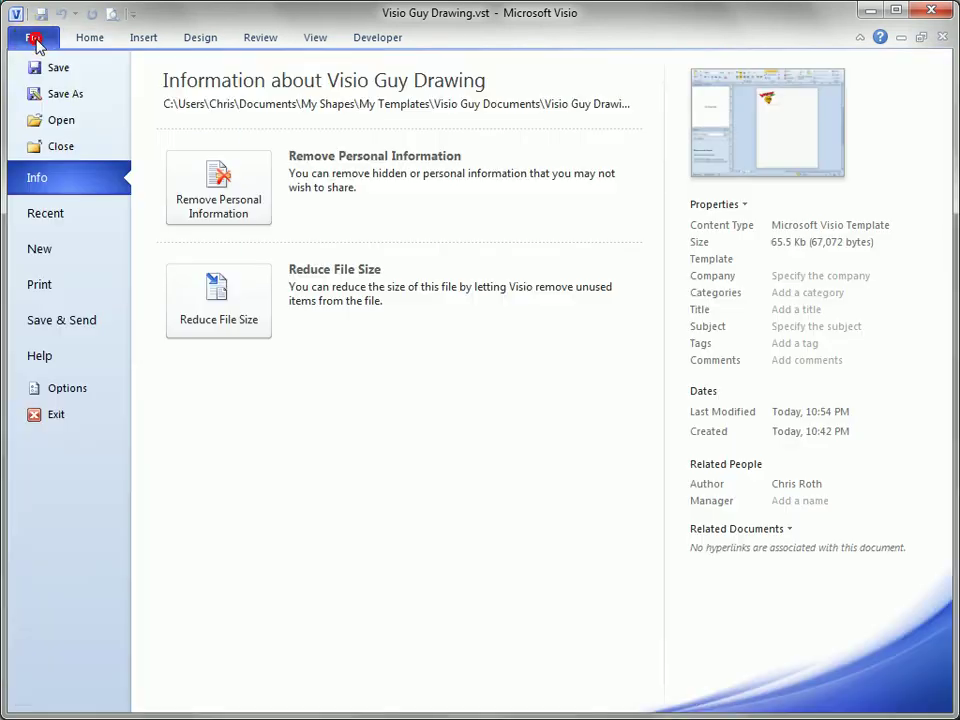
click(85, 389)
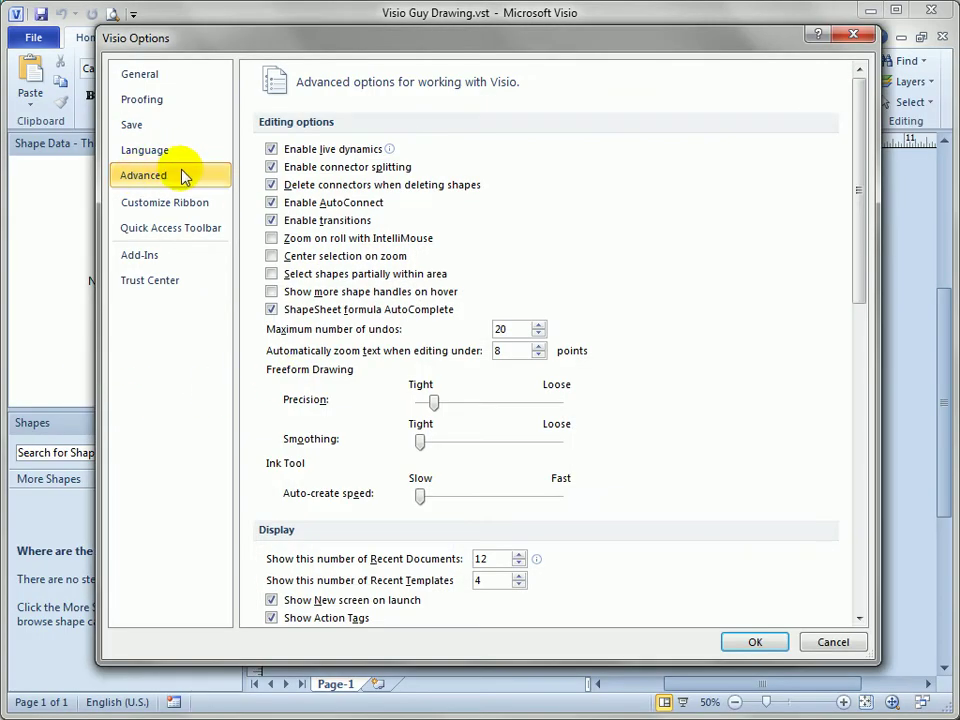
click(185, 180)
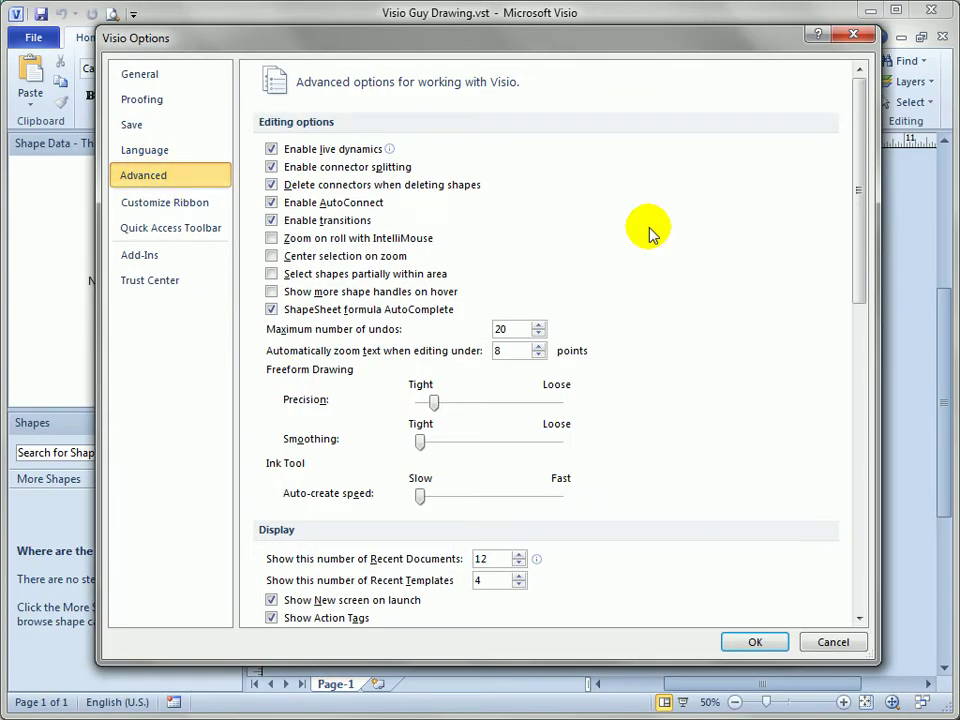
drag(863, 139, 857, 531)
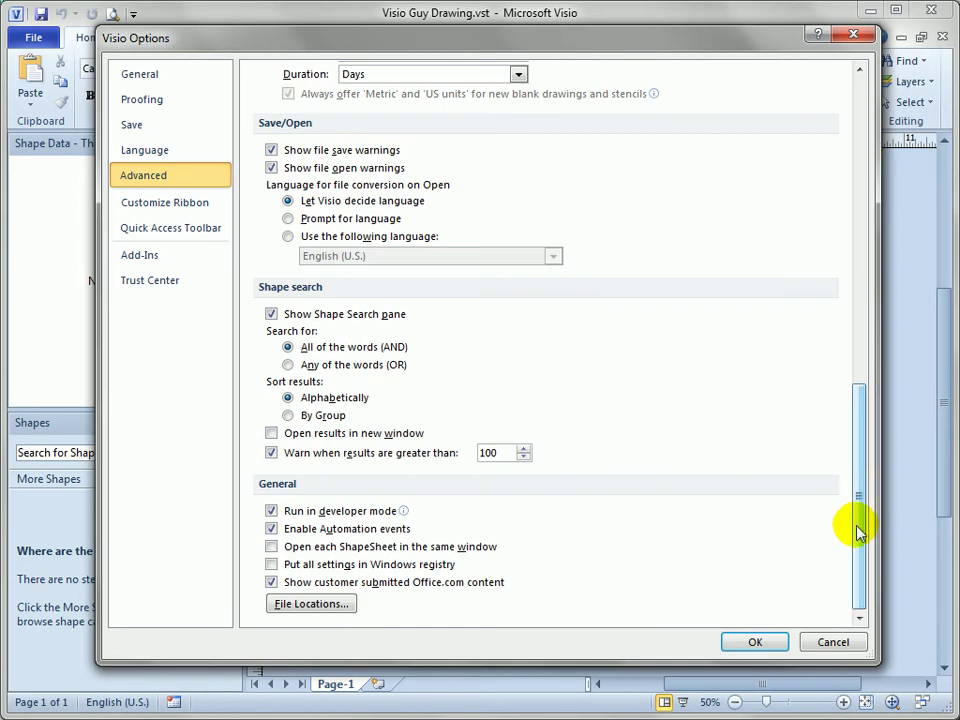
click(312, 604)
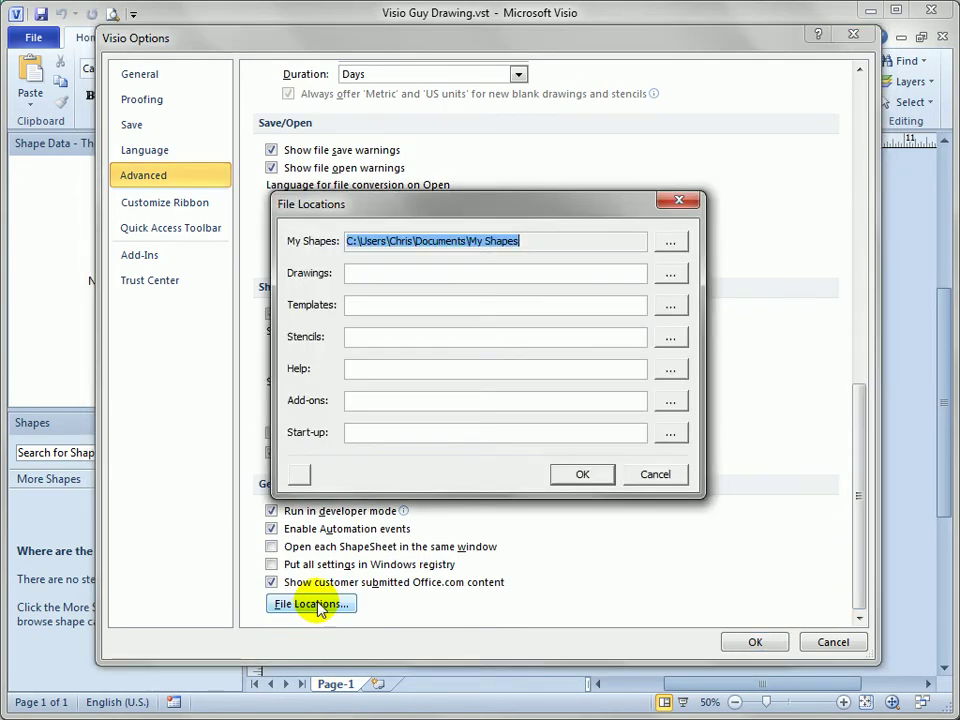
click(365, 306)
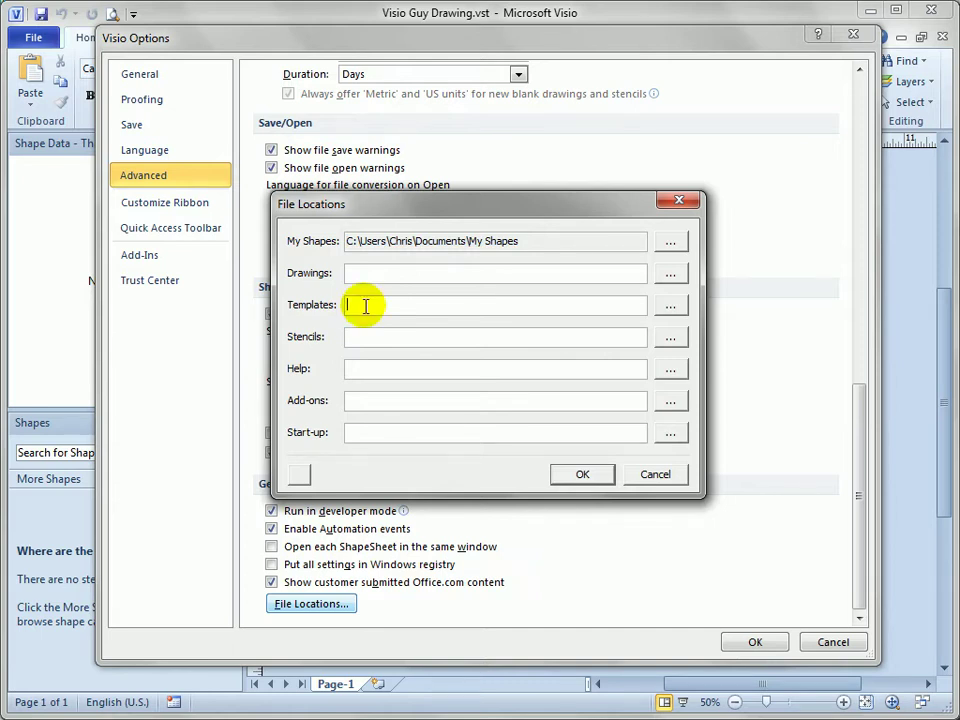
text(C:\Users\Chris\Documents\My Shapes\My Templates\Visio Guy Documents)
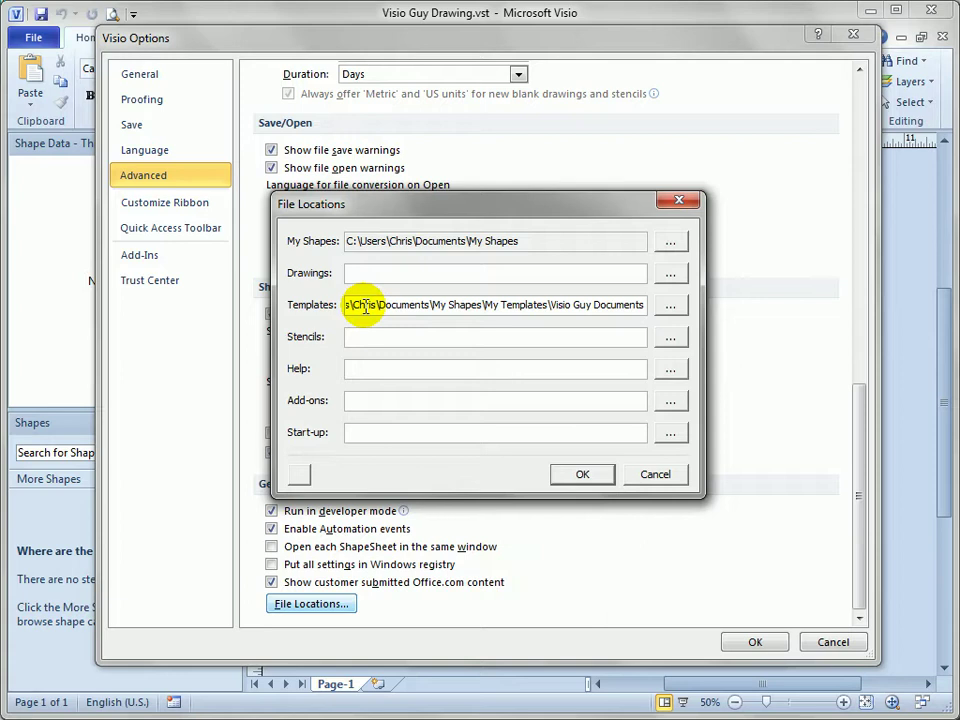
- Remove Visio Guy Documents from the Templates path so it ends at My Shapes\My Templates\, and apply the options
key(Home)
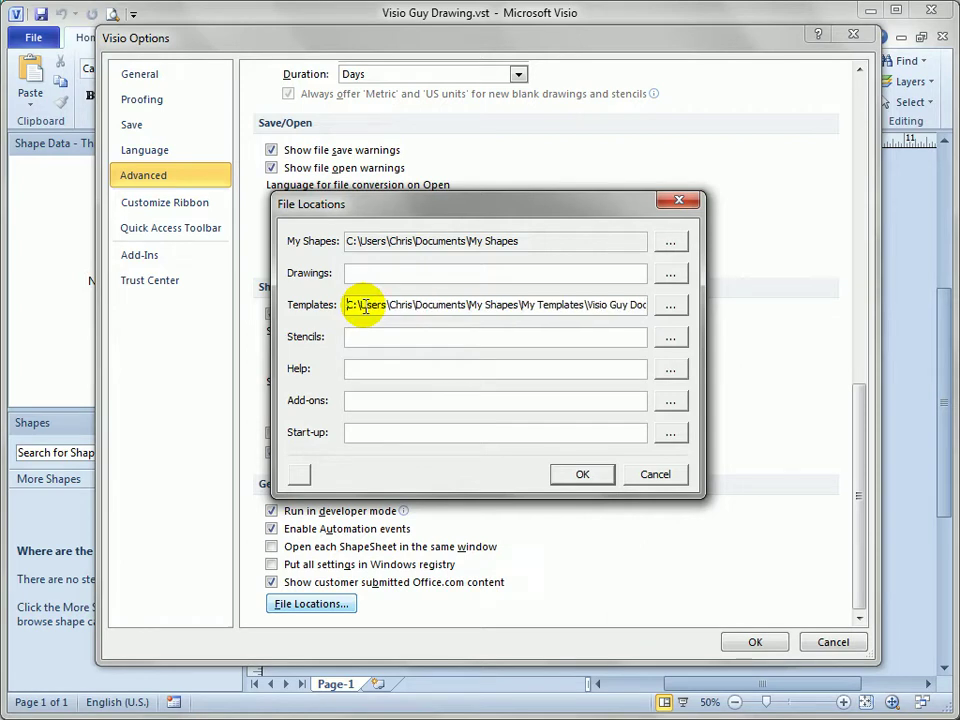
key(End)
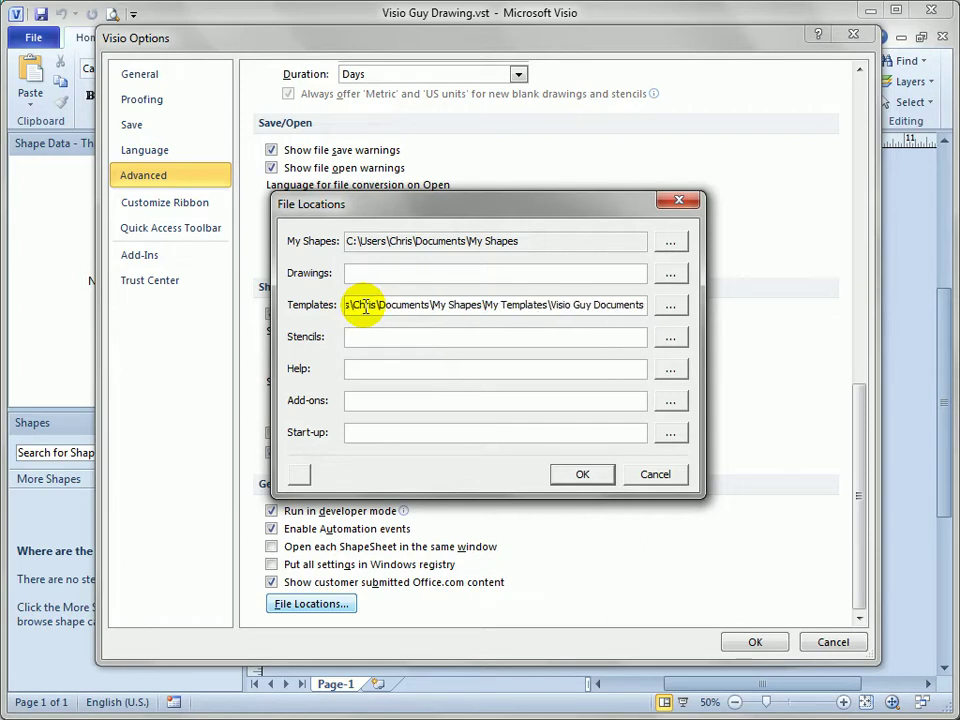
key(shift+Left)
key(shift+Left)
key(shift+Left)
key(shift+Left)
key(shift+Left)
key(shift+Left)
key(shift+Left)
key(shift+Left)
key(shift+Left)
key(shift+Left)
key(shift+Left)
key(shift+Left)
key(shift+Left)
key(shift+Left)
key(shift+Left)
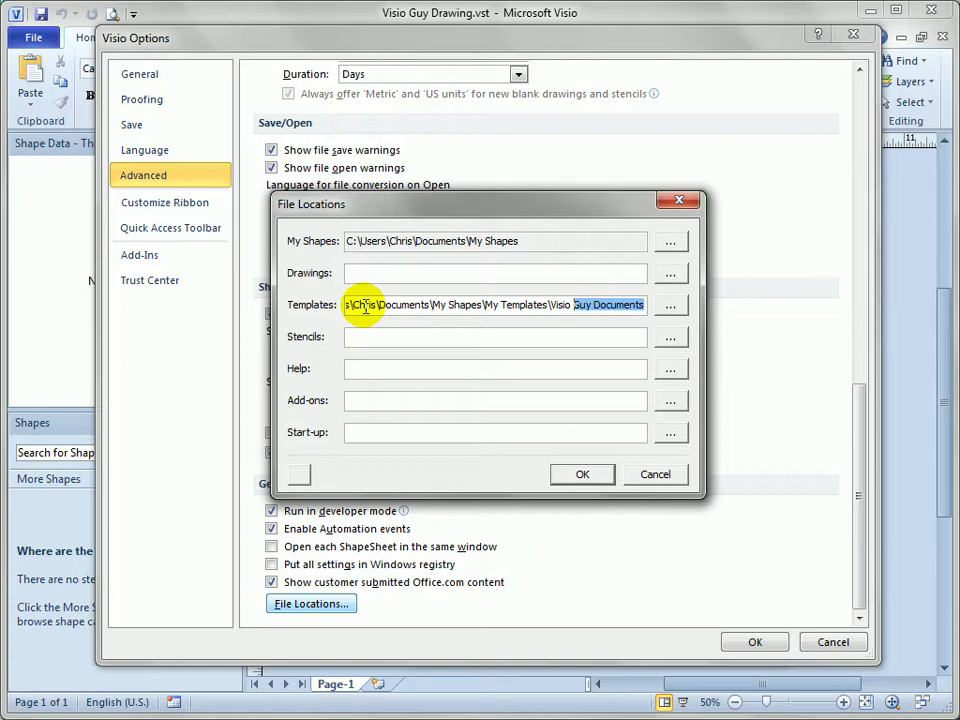
key(shift+Left)
key(shift+Left)
key(shift+Left)
key(shift+Left)
key(shift+Left)
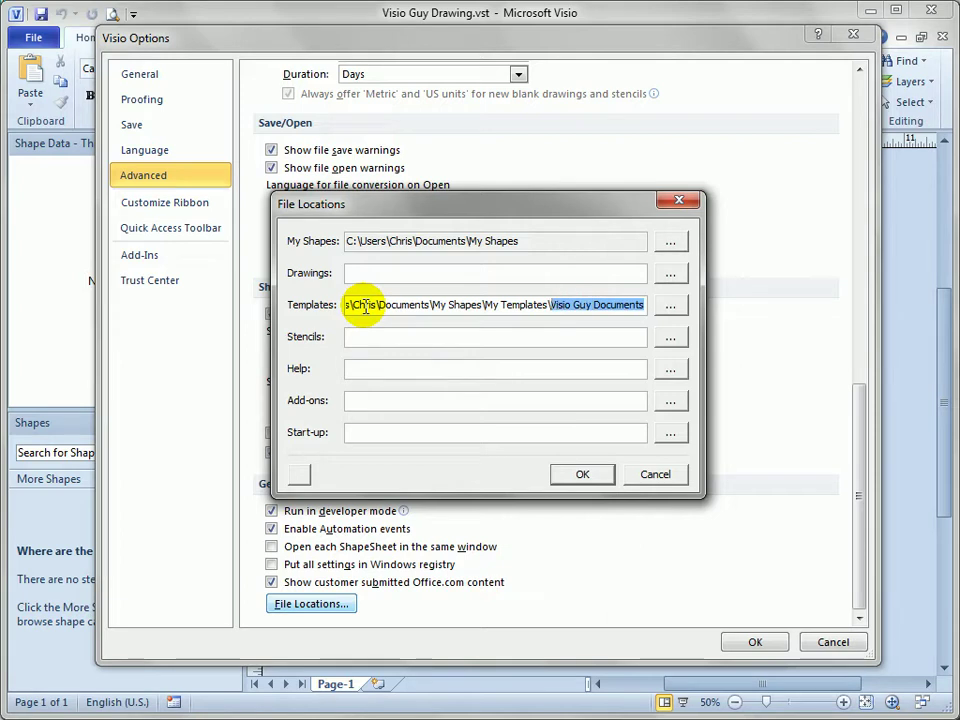
key(Delete)
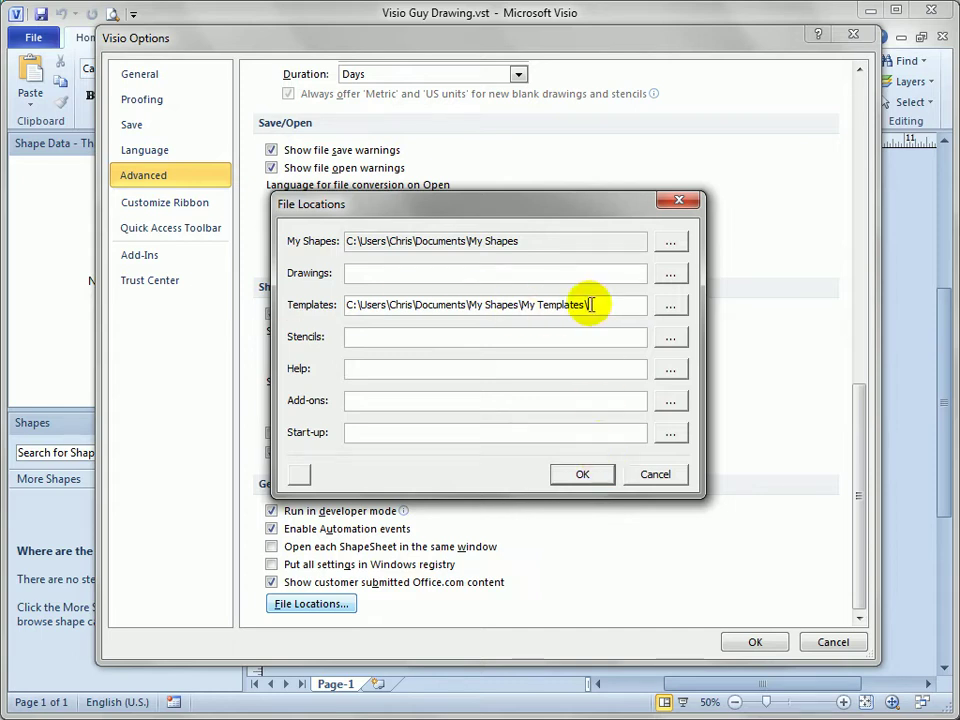
click(589, 476)
click(755, 638)
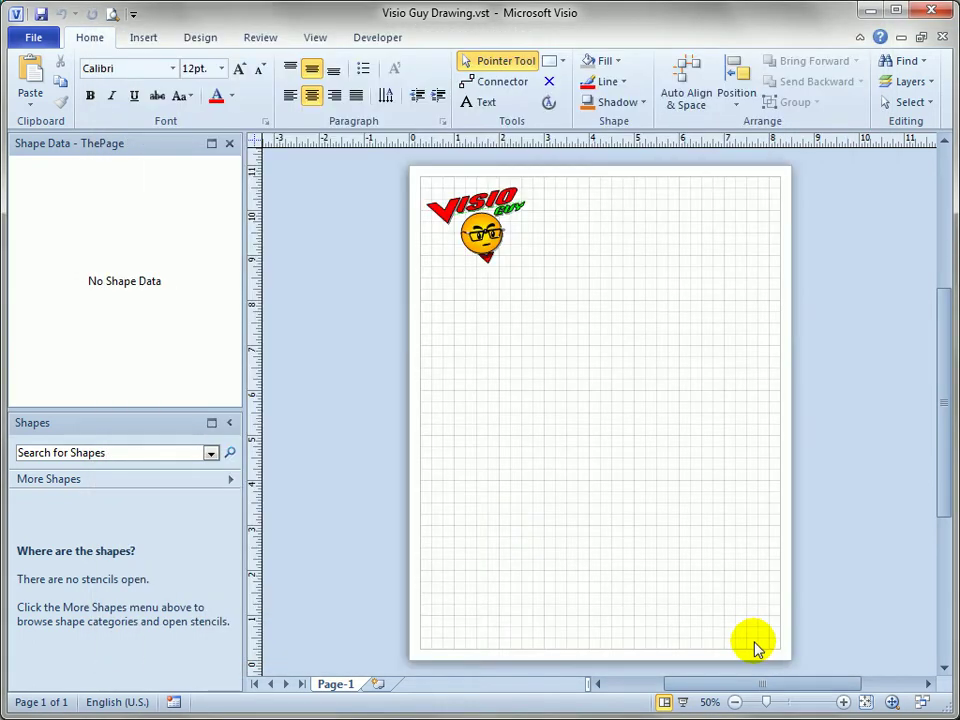
- Restart Visio and create a new drawing from the Visio Guy Drawing template in the Visio Guy Documents category
click(933, 13)
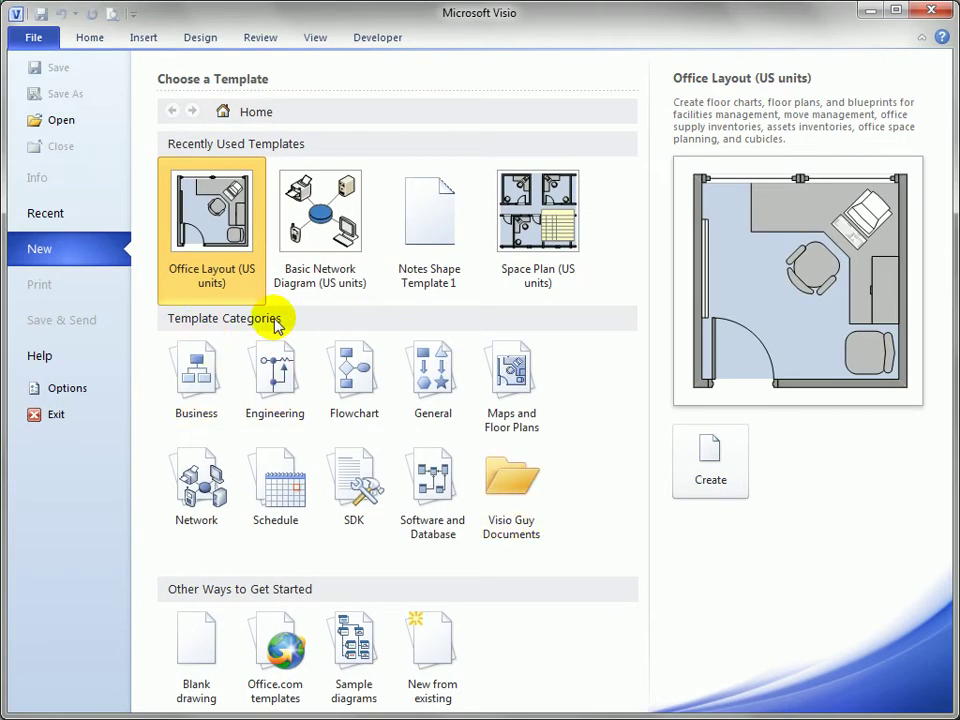
click(515, 503)
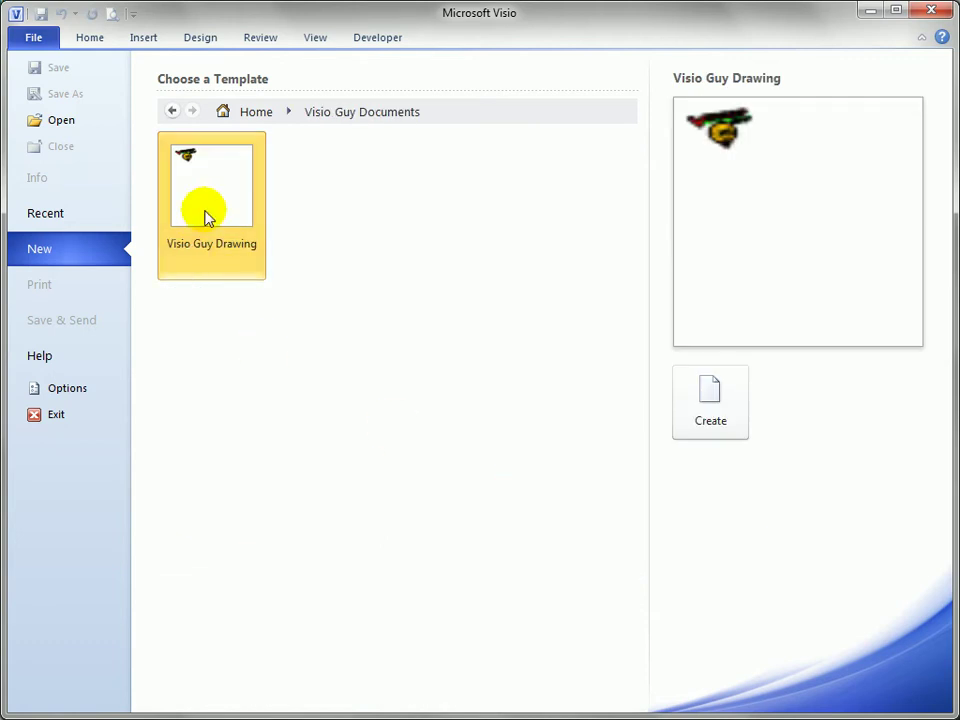
click(215, 201)
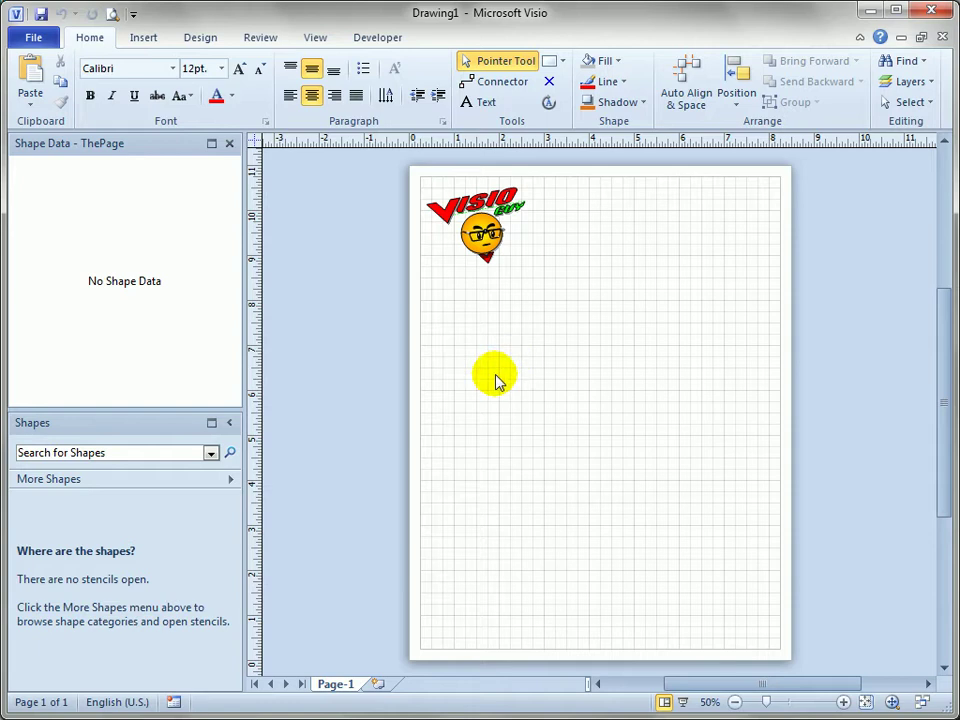
- Examine the preview image of the Visio Guy Drawing template in the Visio Guy Documents category for new drawings
click(33, 38)
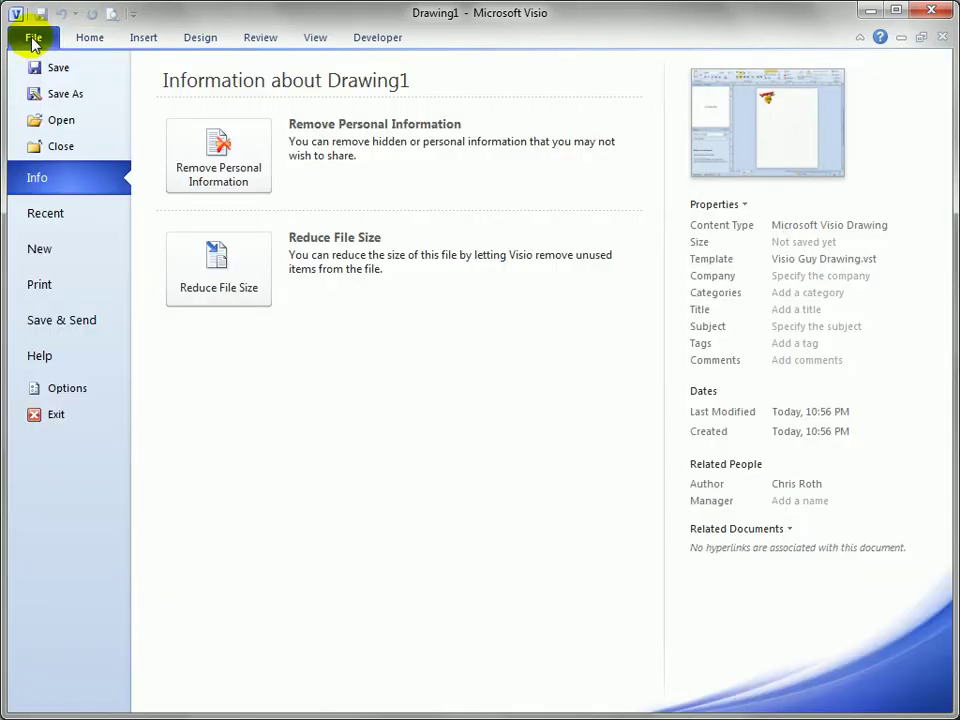
click(45, 250)
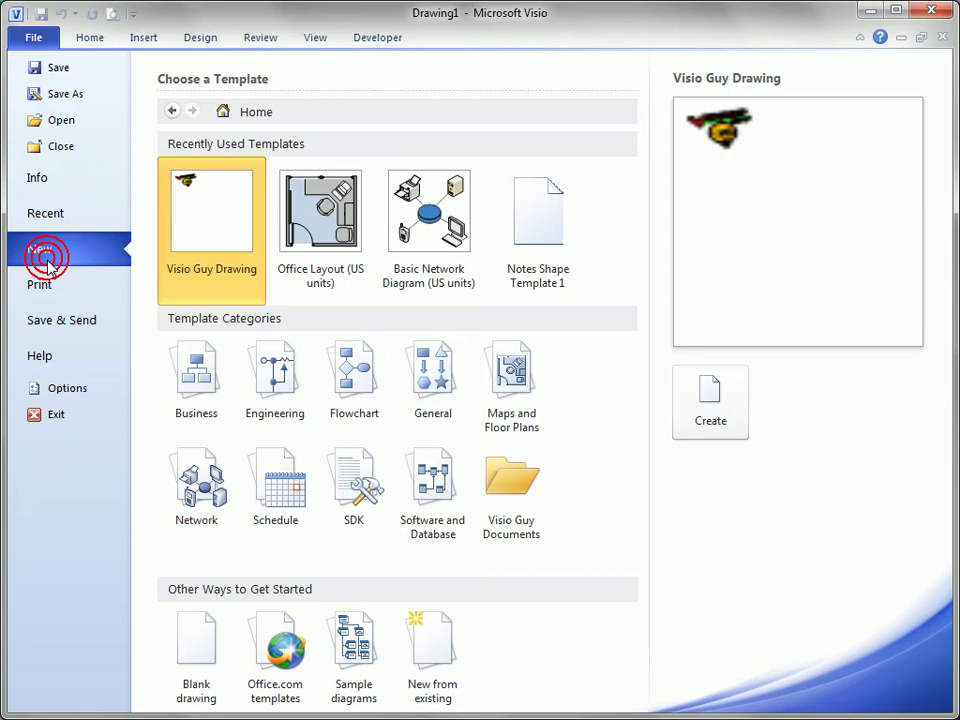
click(504, 503)
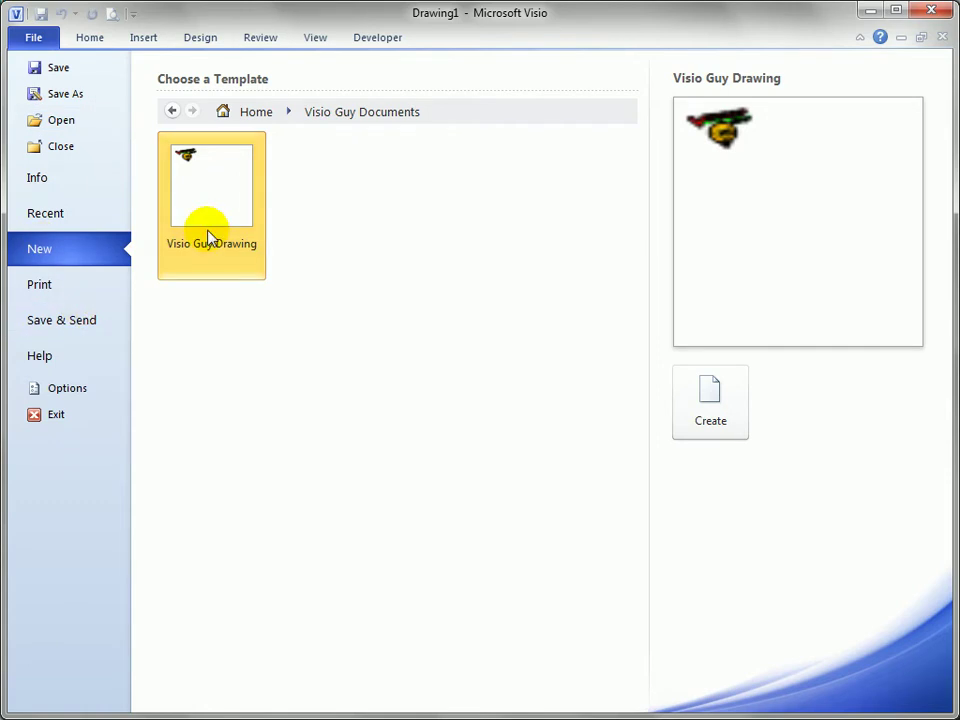
- Close the new drawing and open the original Visio Guy Drawing.vst from the Visio Guy Documents folder for editing
click(33, 40)
click(941, 38)
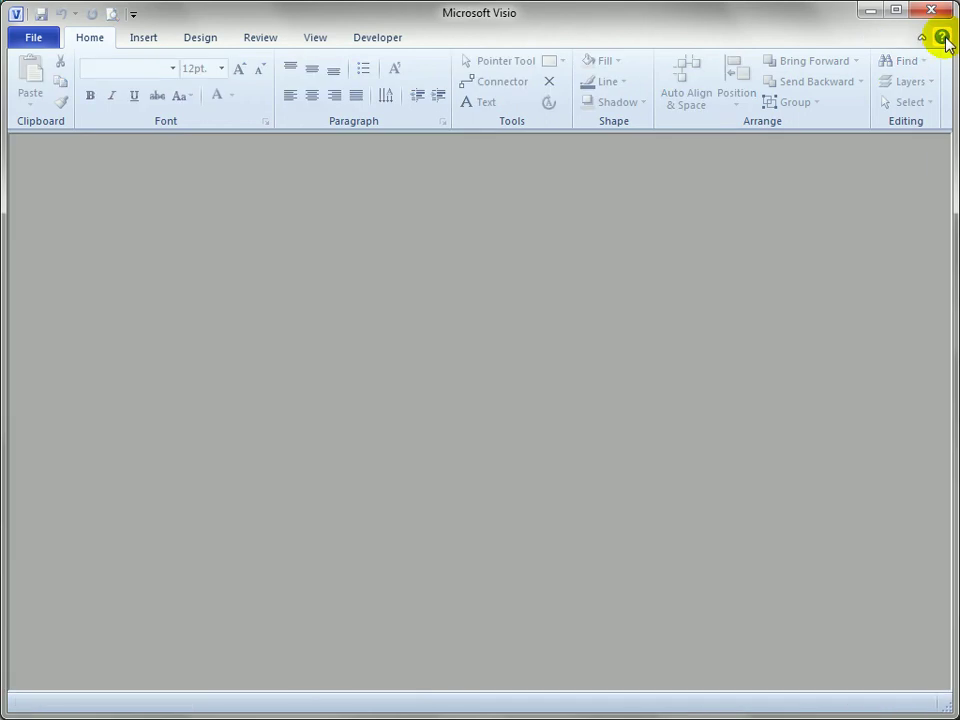
click(36, 40)
click(61, 119)
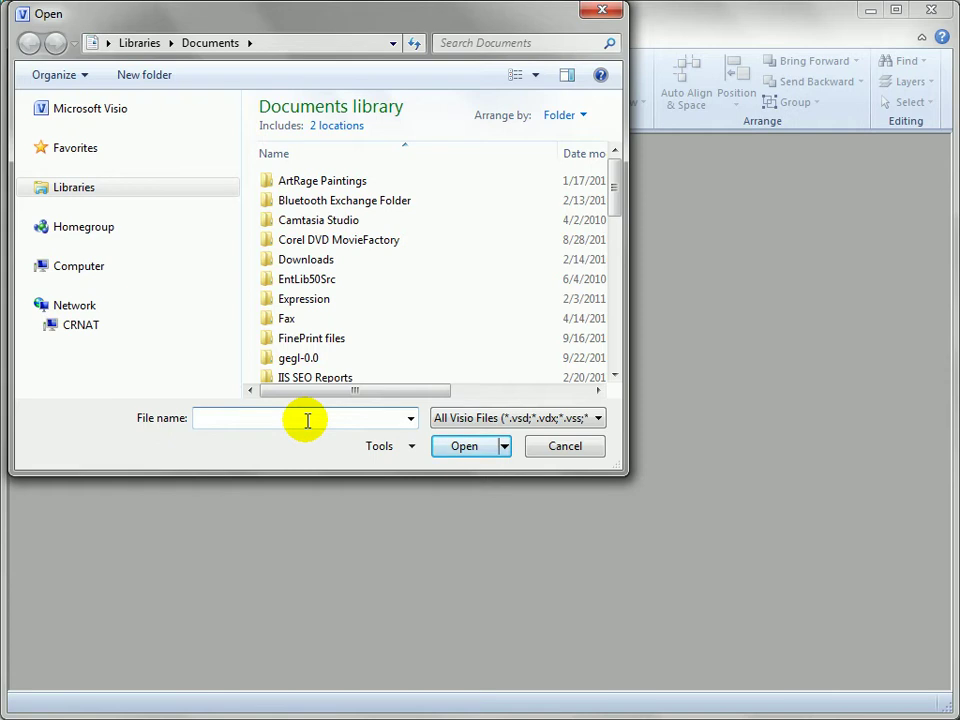
key(ctrl+v)
key(Return)
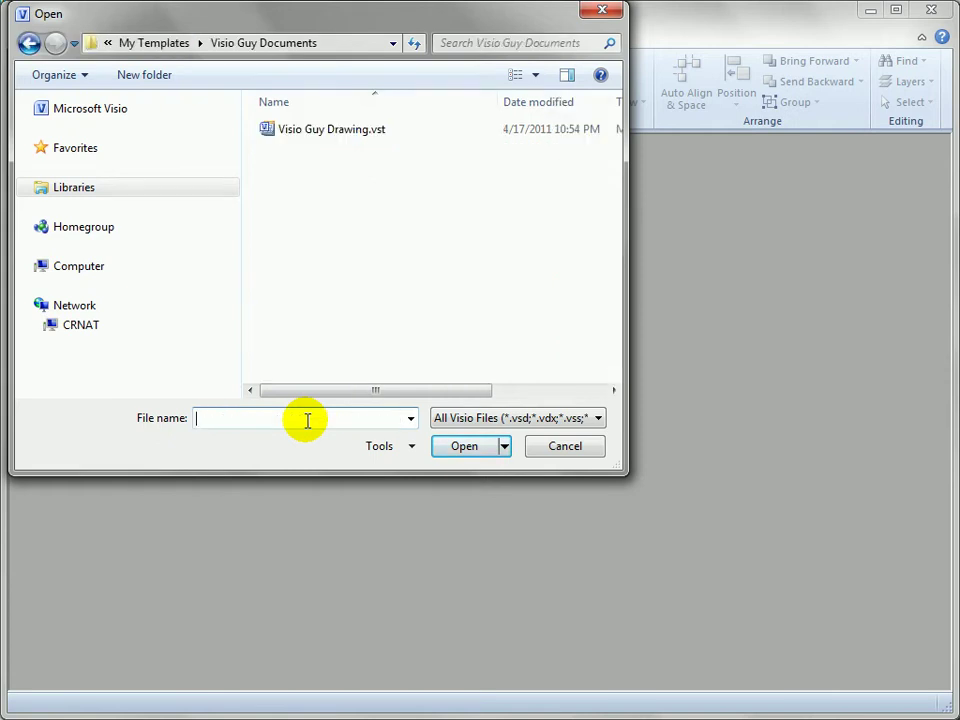
click(360, 133)
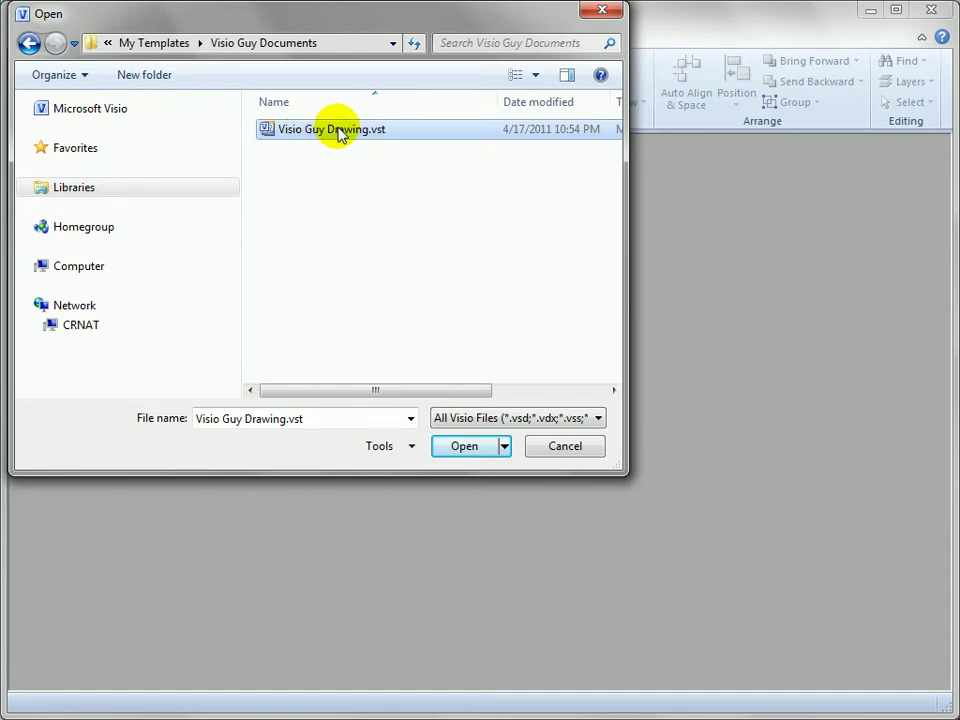
click(508, 452)
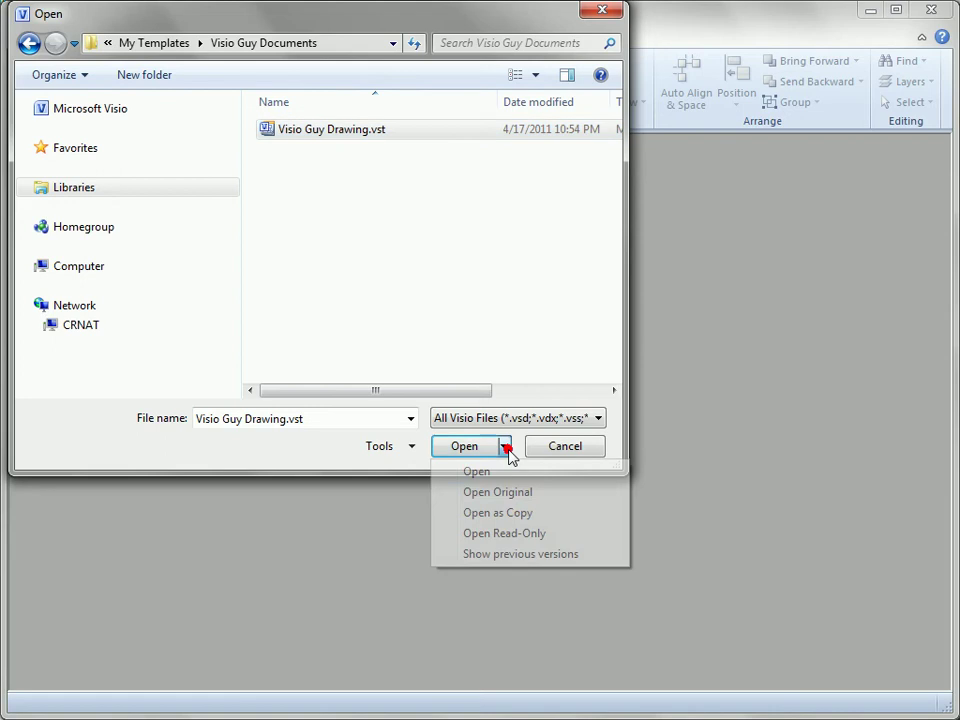
click(528, 496)
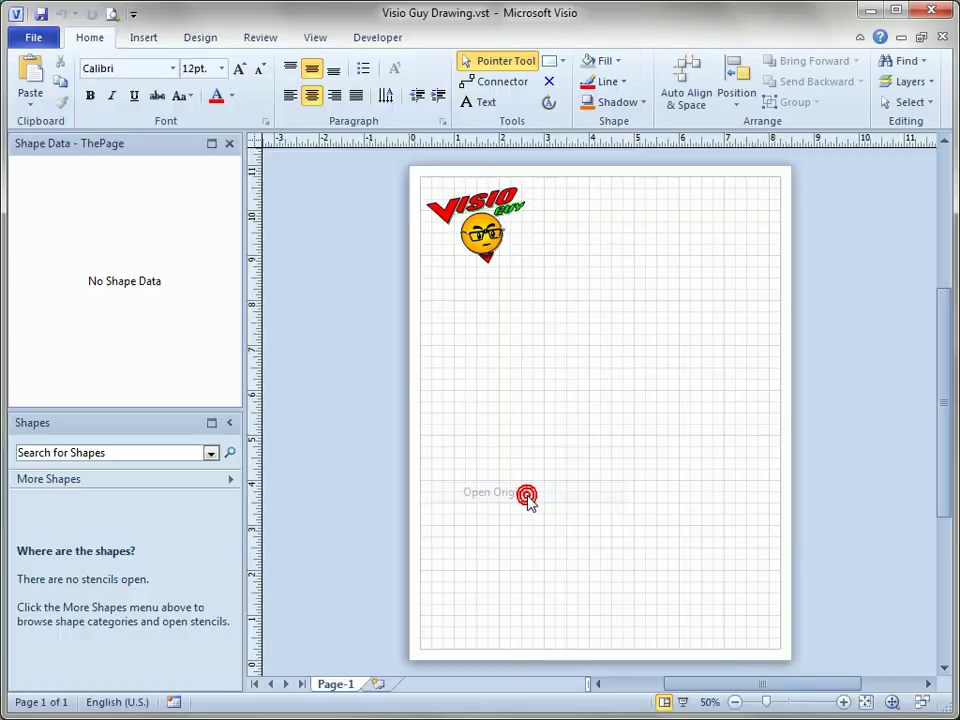
- Show the Drawing Explorer and accept the template's Protect Document settings with Preview left unprotected
click(388, 42)
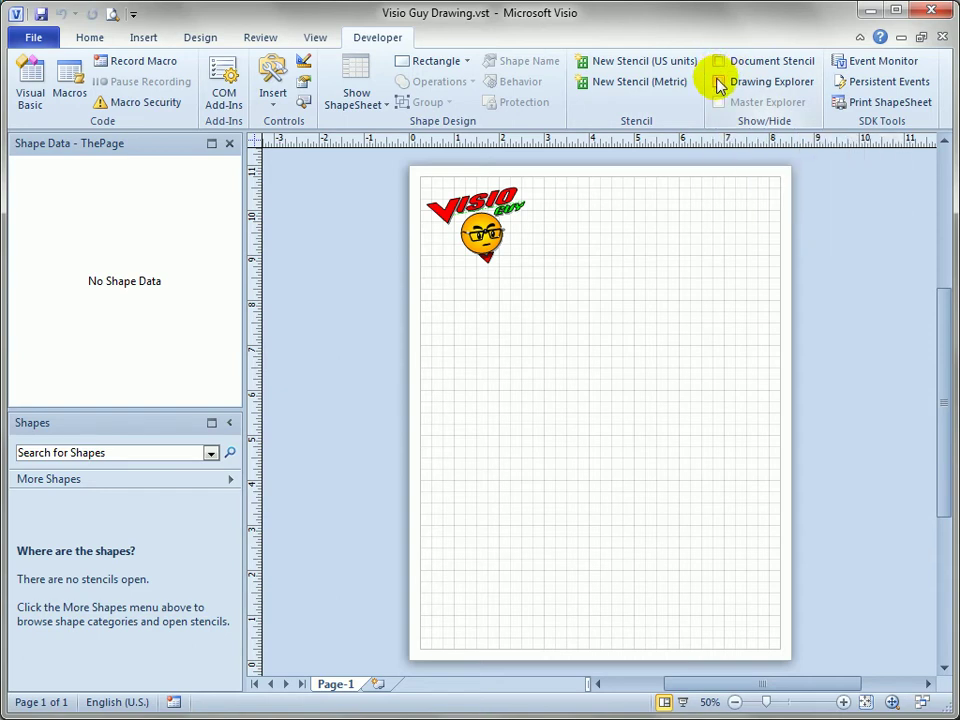
click(719, 82)
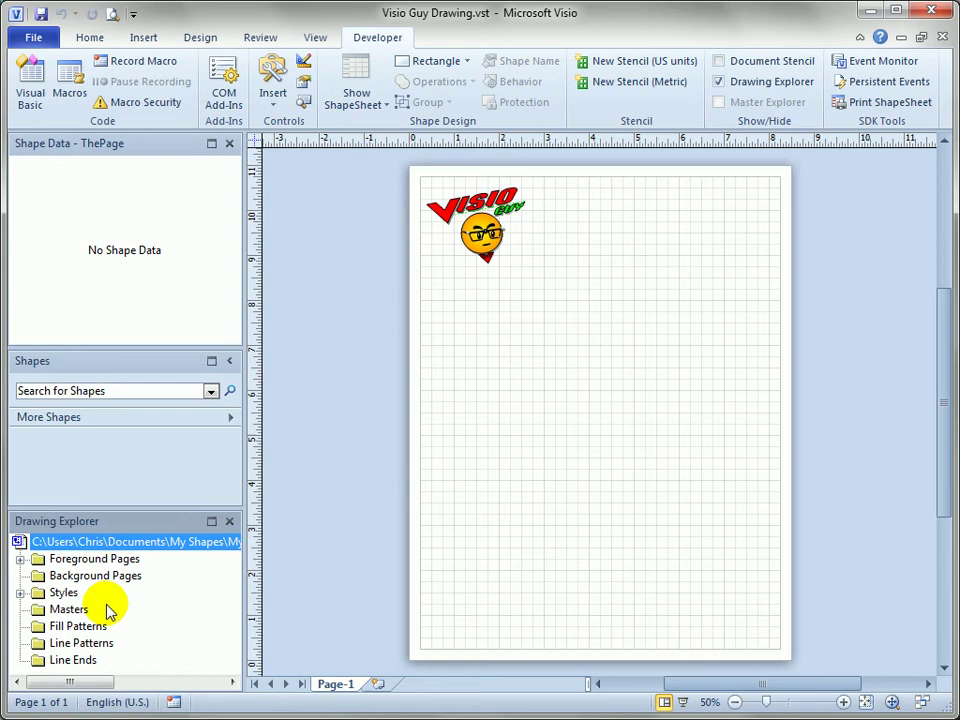
right_click(140, 545)
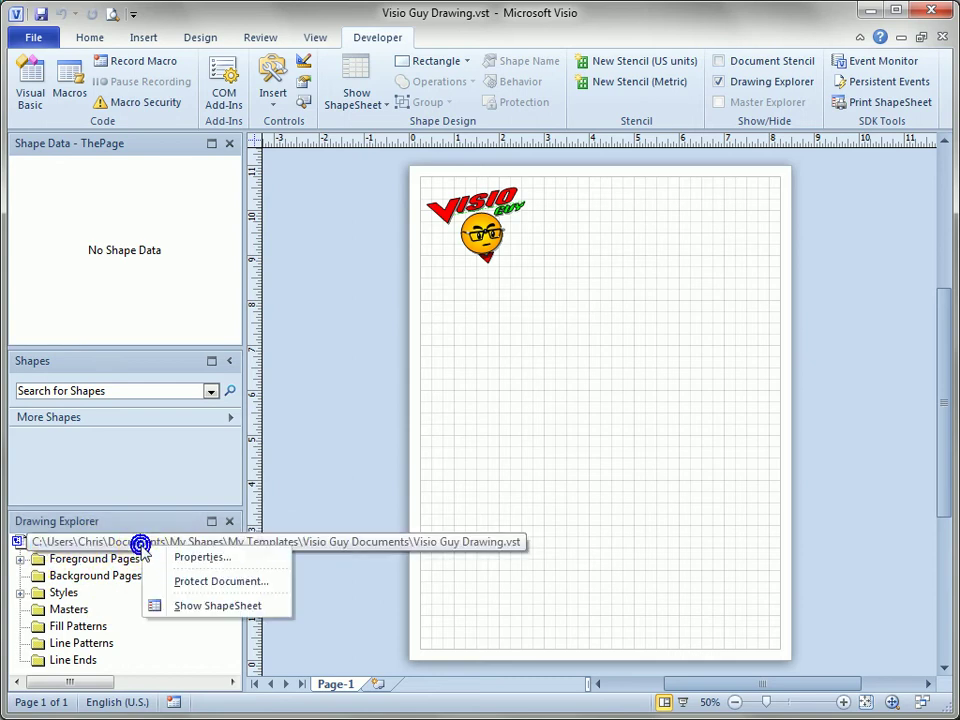
click(244, 588)
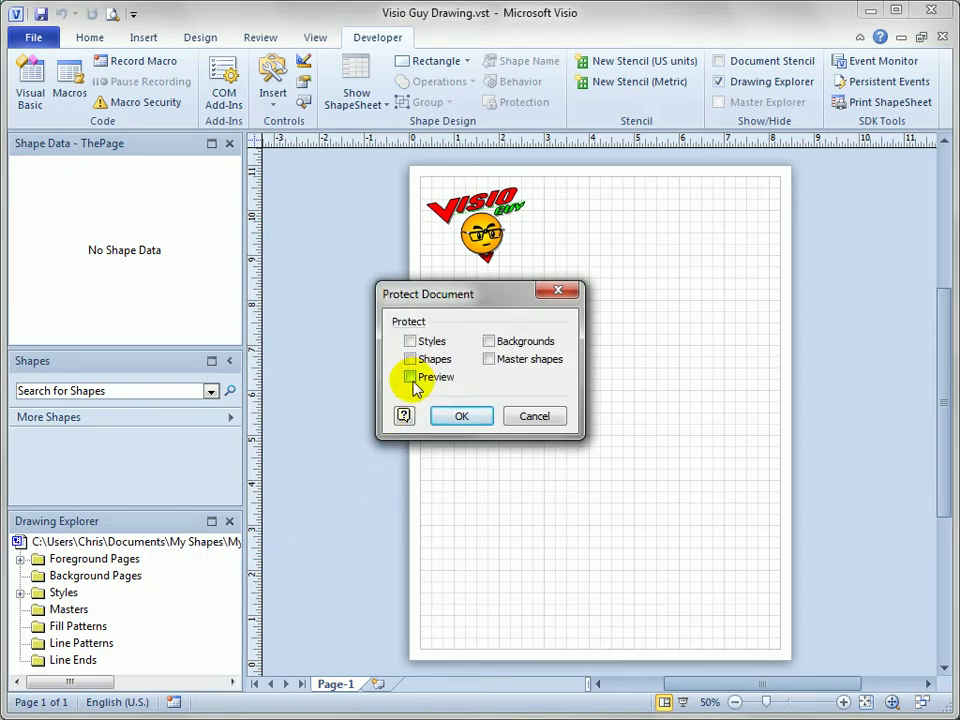
click(463, 416)
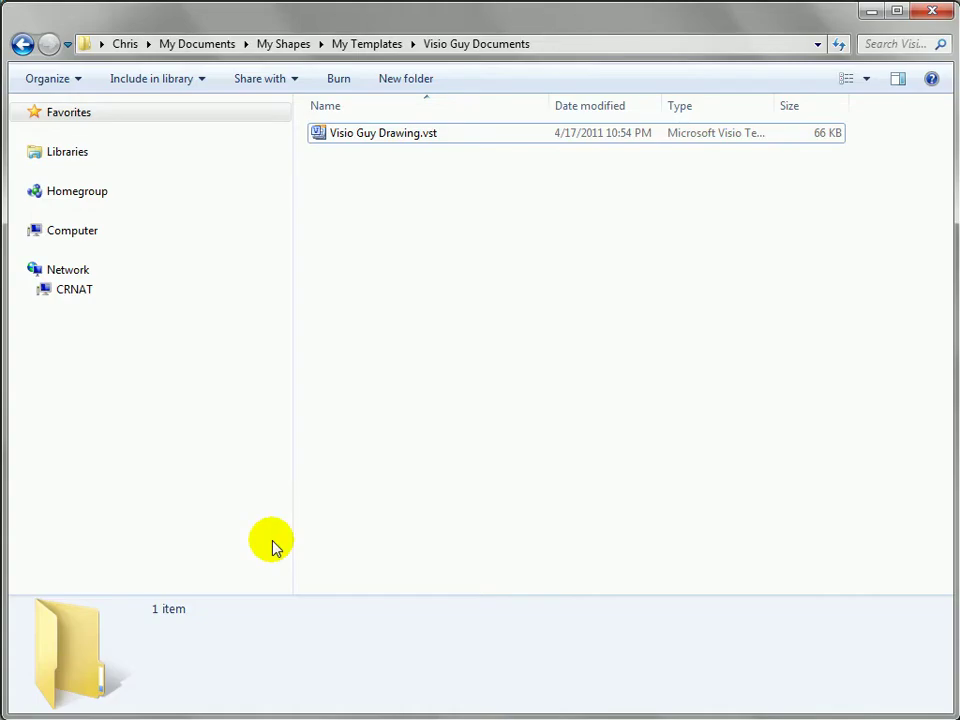
- Switch to Windows Explorer, display the Visio Guy Documents folder as thumbnail icons to inspect the template's preview, and return to Visio
click(872, 78)
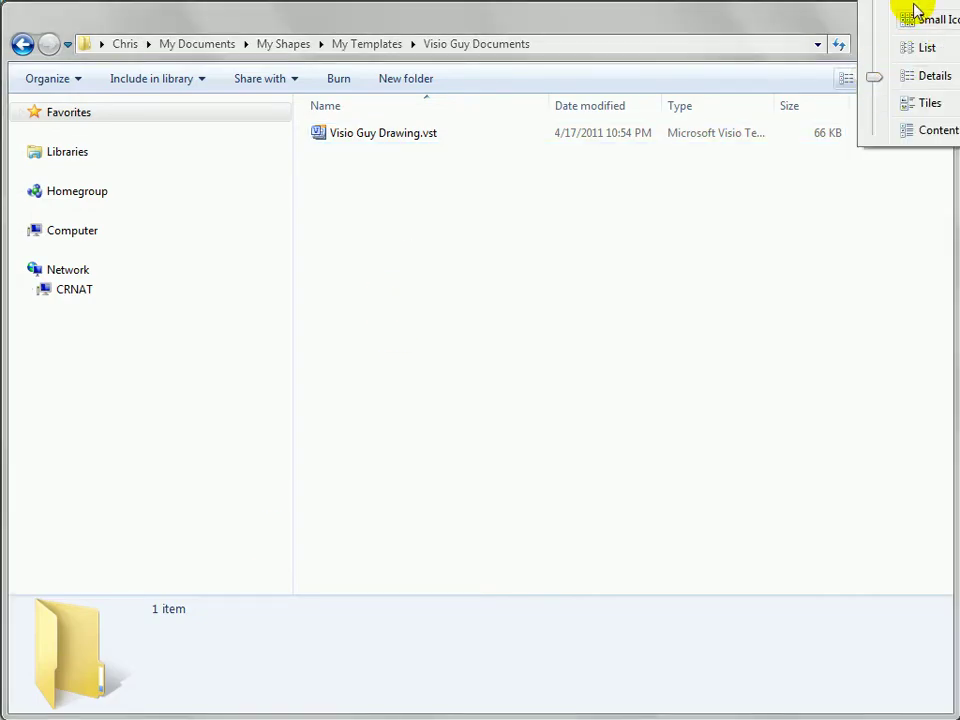
key(ctrl+shift+3)
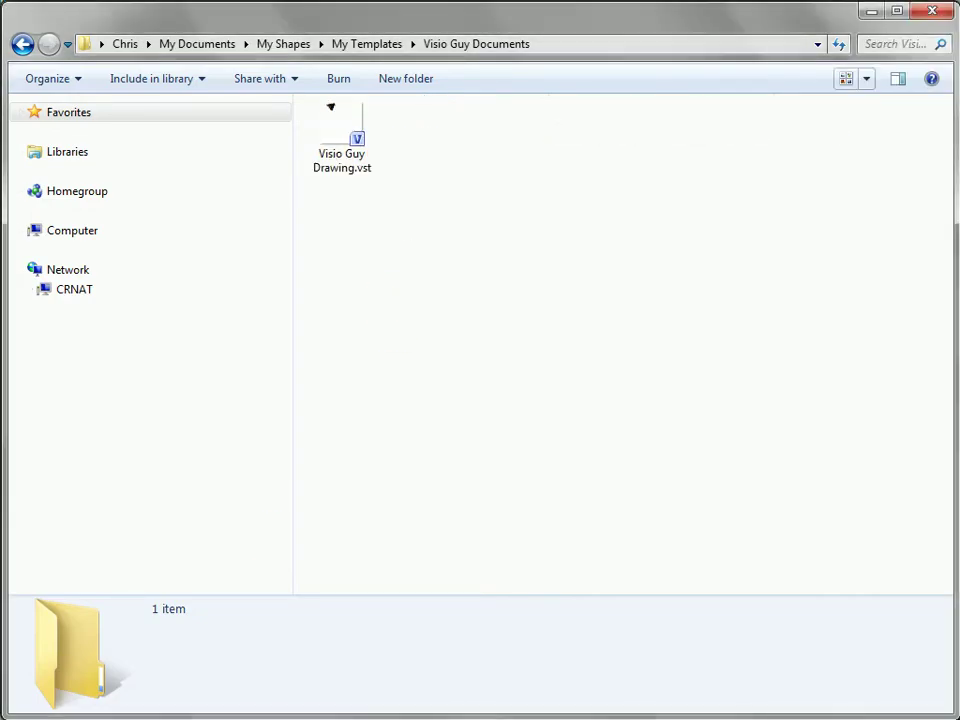
double_click(335, 122)
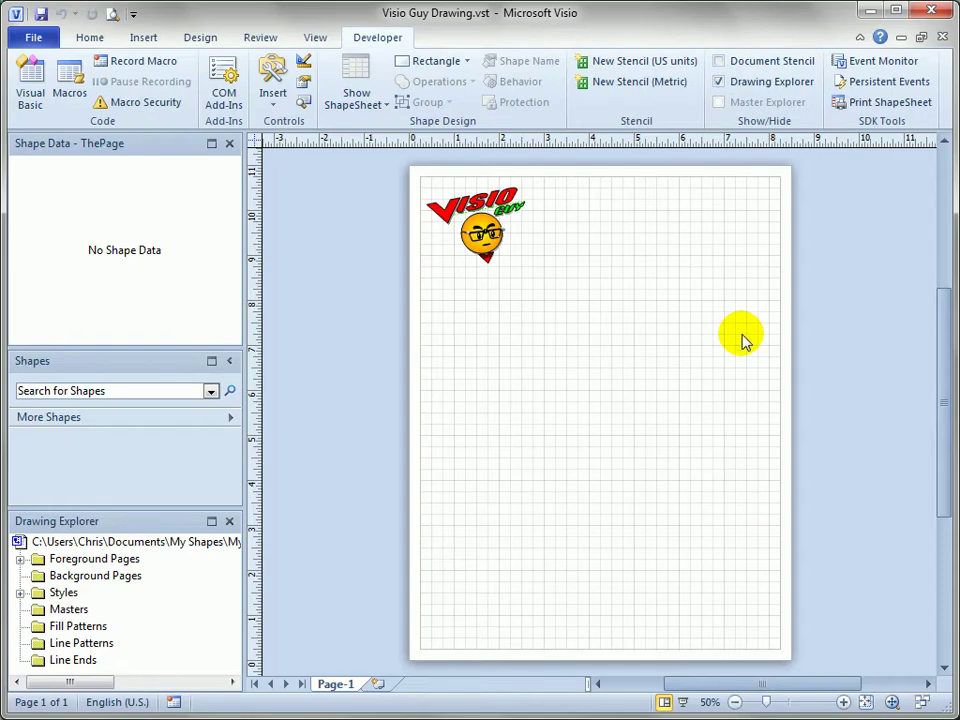
- Enlarge the Visio Guy logo to about 7.889 in wide by 6.167 in high, filling the page width
click(741, 335)
click(489, 262)
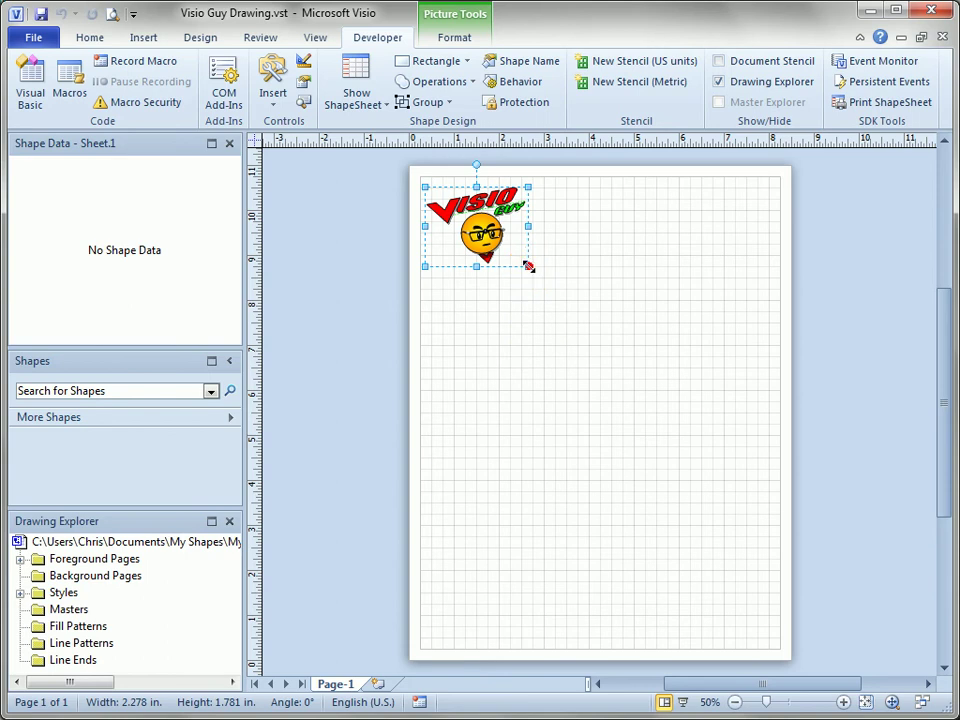
drag(528, 266, 719, 467)
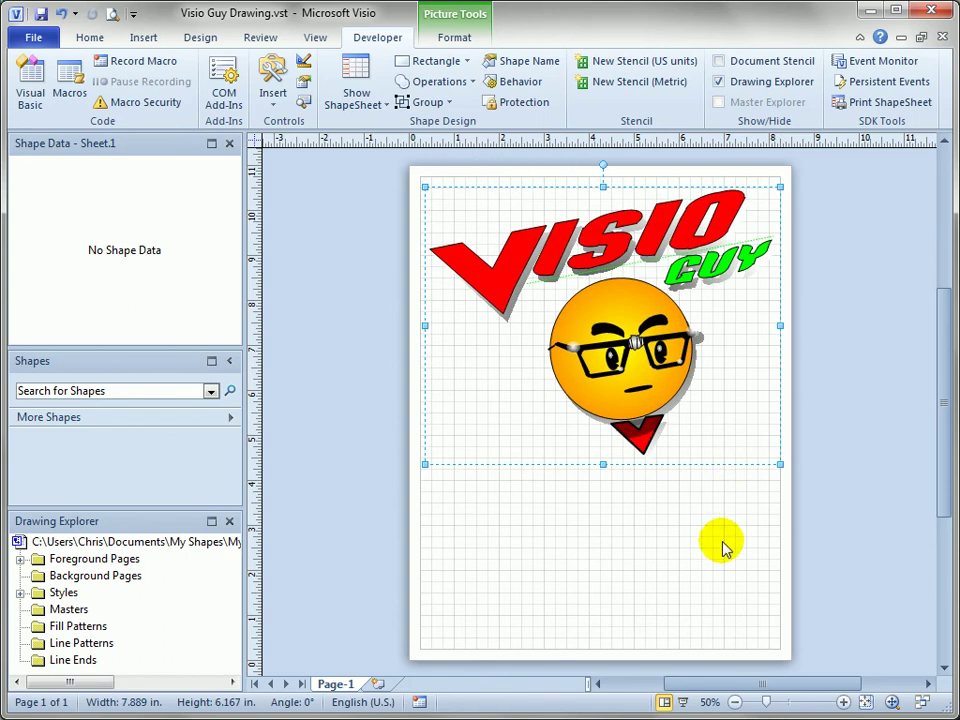
- Save the template with the enlarged logo, protect its Preview through Protect Document, and save it again
click(42, 18)
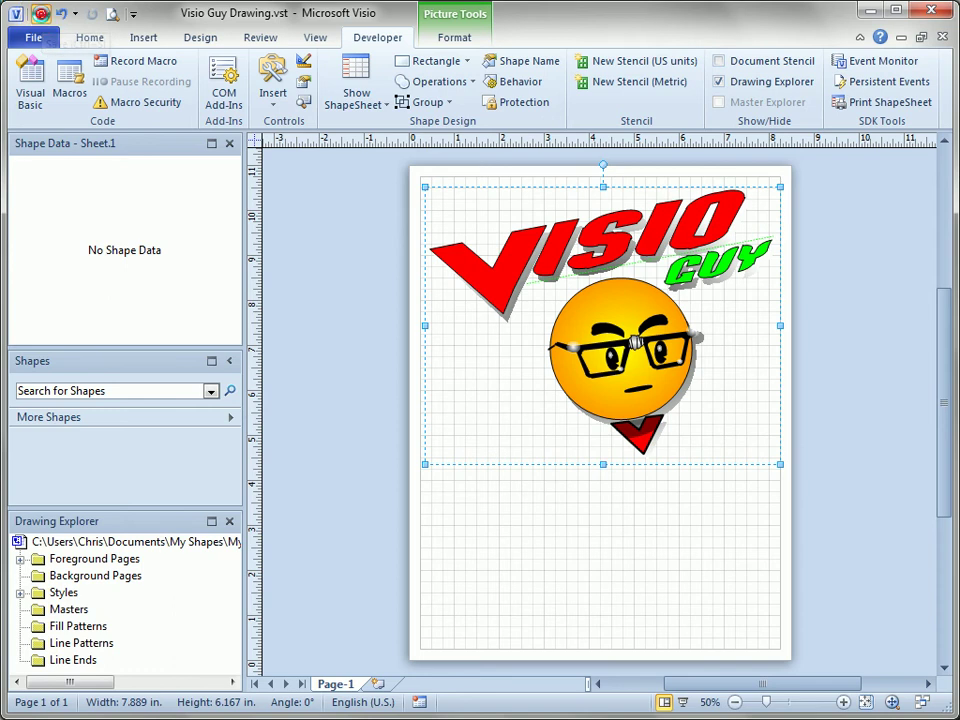
right_click(127, 542)
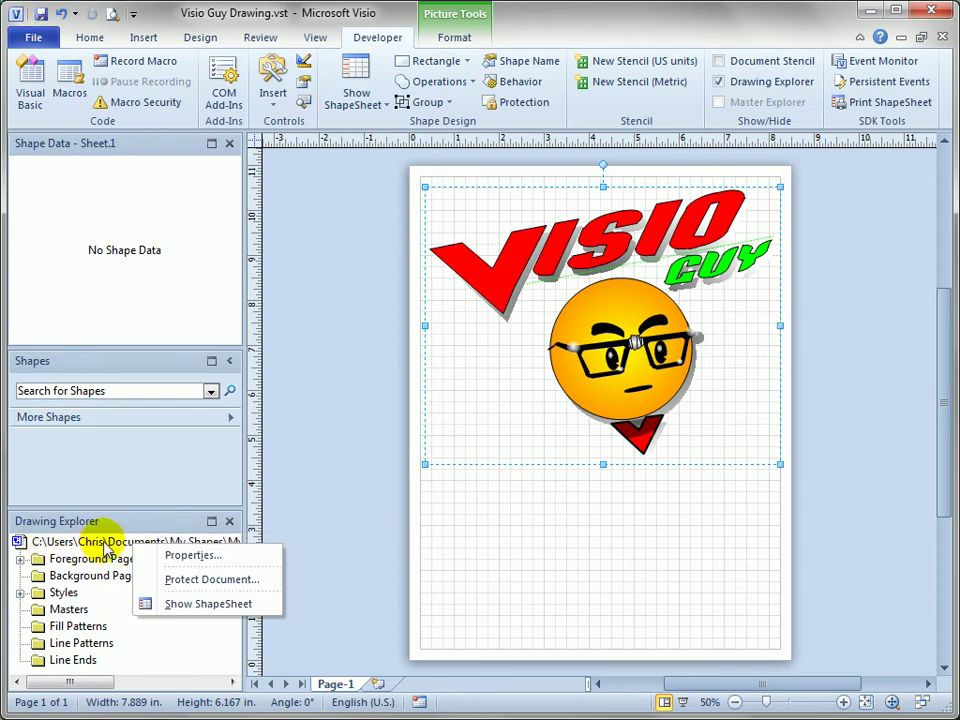
click(196, 580)
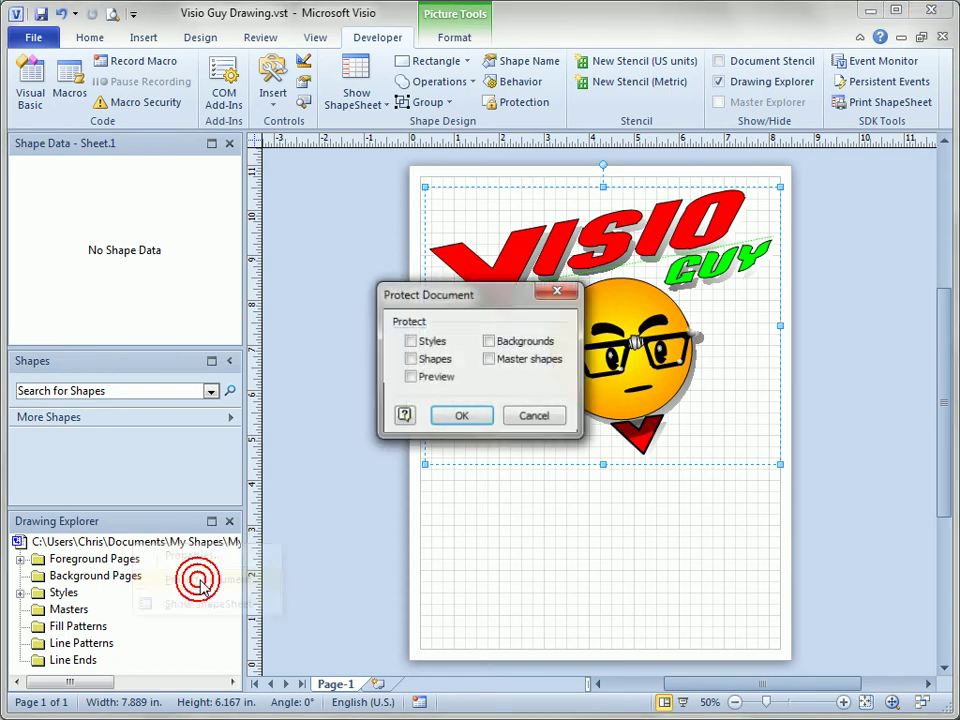
click(410, 378)
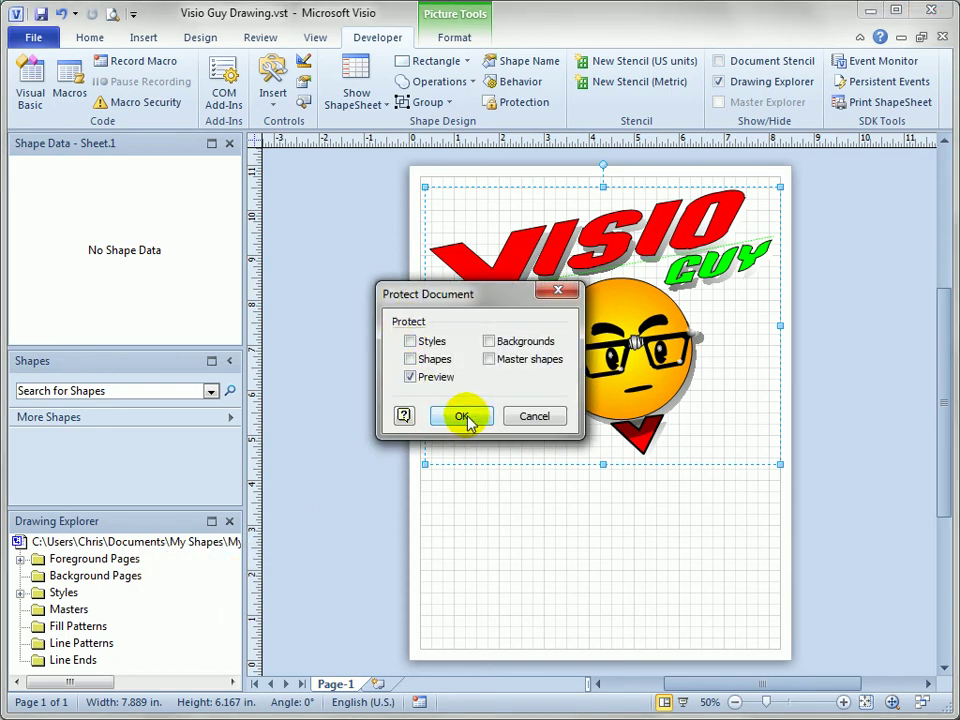
click(462, 416)
click(40, 14)
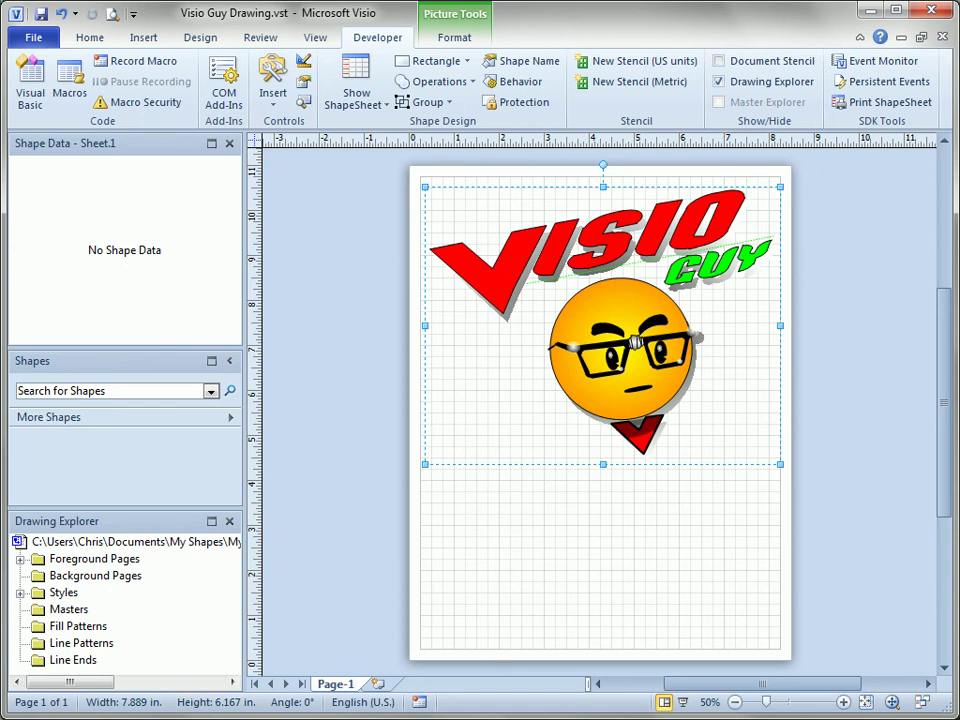
- Switch to Windows Explorer to check the thumbnail of Visio Guy Drawing.vst, and return to Visio
click(146, 686)
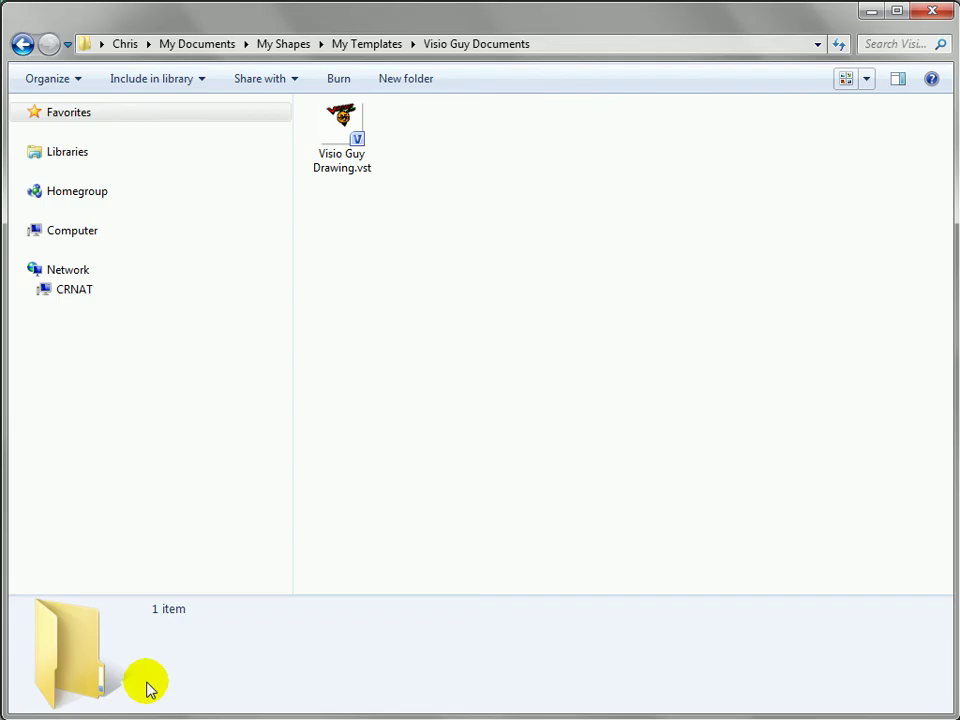
double_click(345, 140)
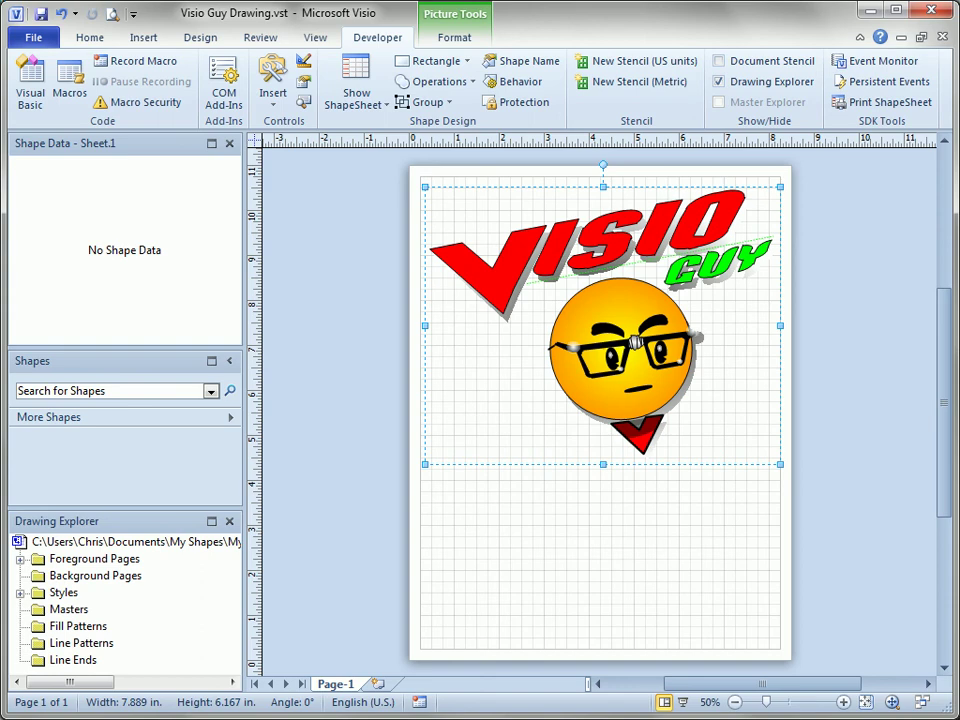
- Delete the enlarged logo, undo back to the small logo from before the enlargement, and save the template
key(Delete)
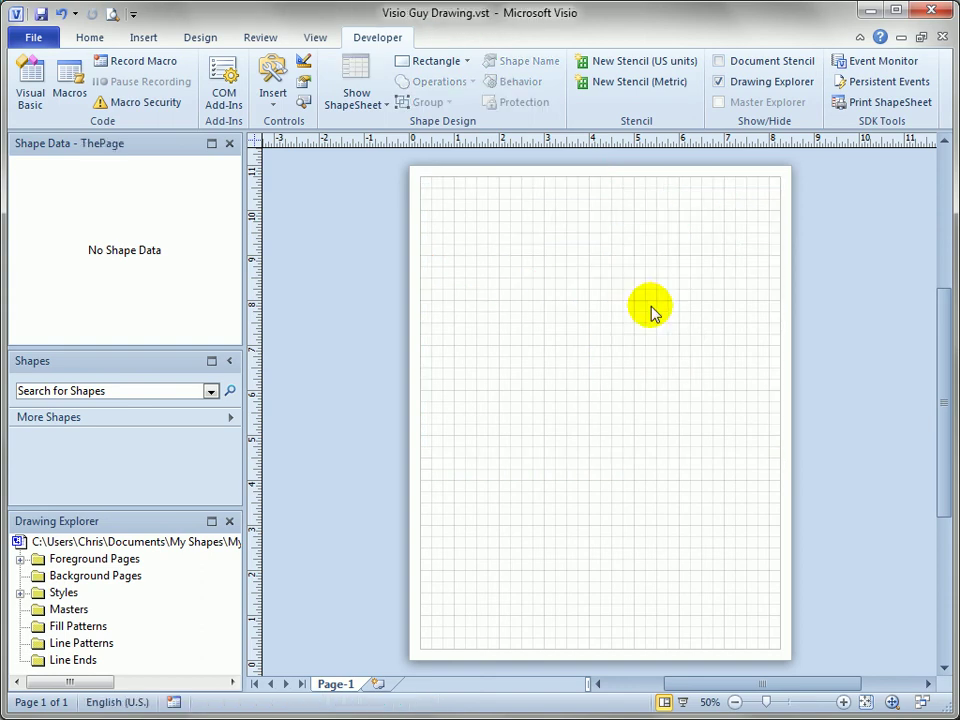
key(ctrl+z)
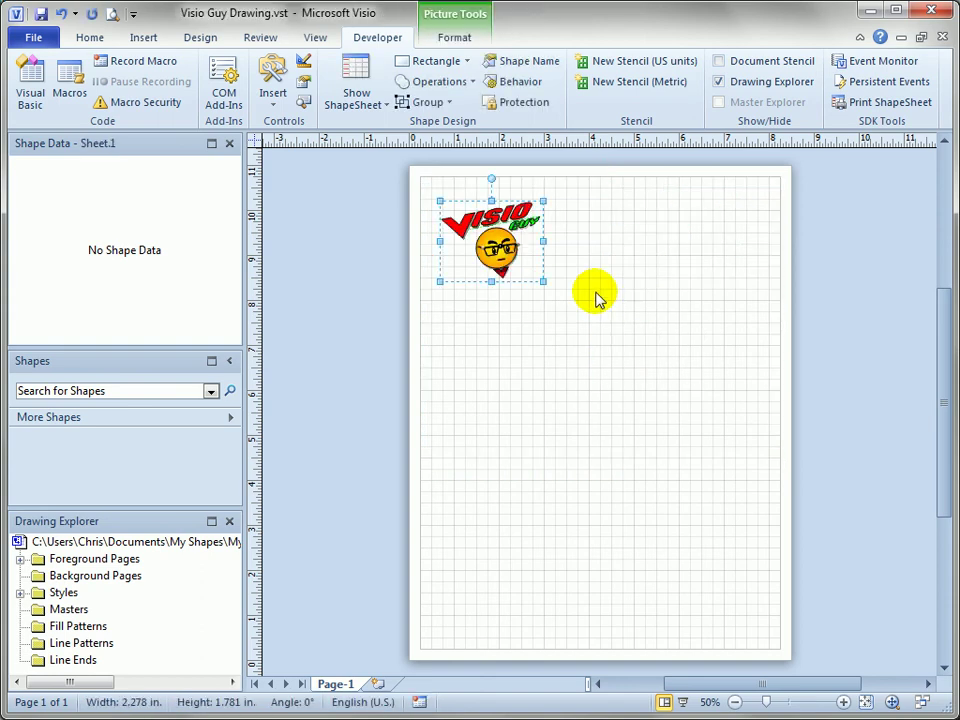
click(603, 283)
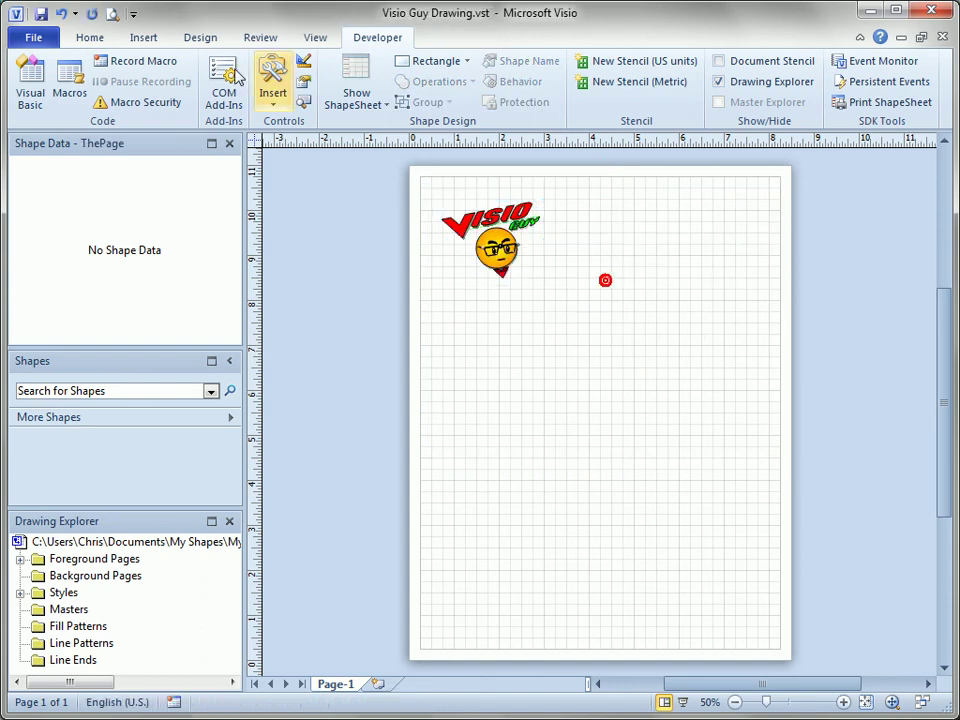
click(40, 14)
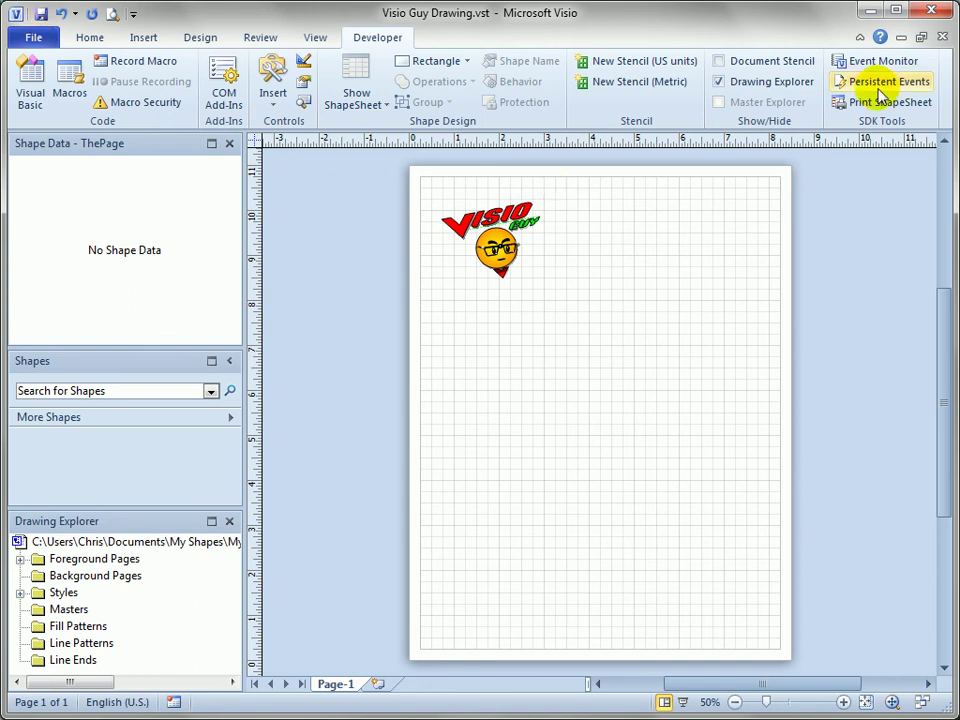
- Close the template and create a drawing from Visio Guy Drawing in the Visio Guy Documents category, with the Drawing Explorer closed
click(943, 37)
click(36, 38)
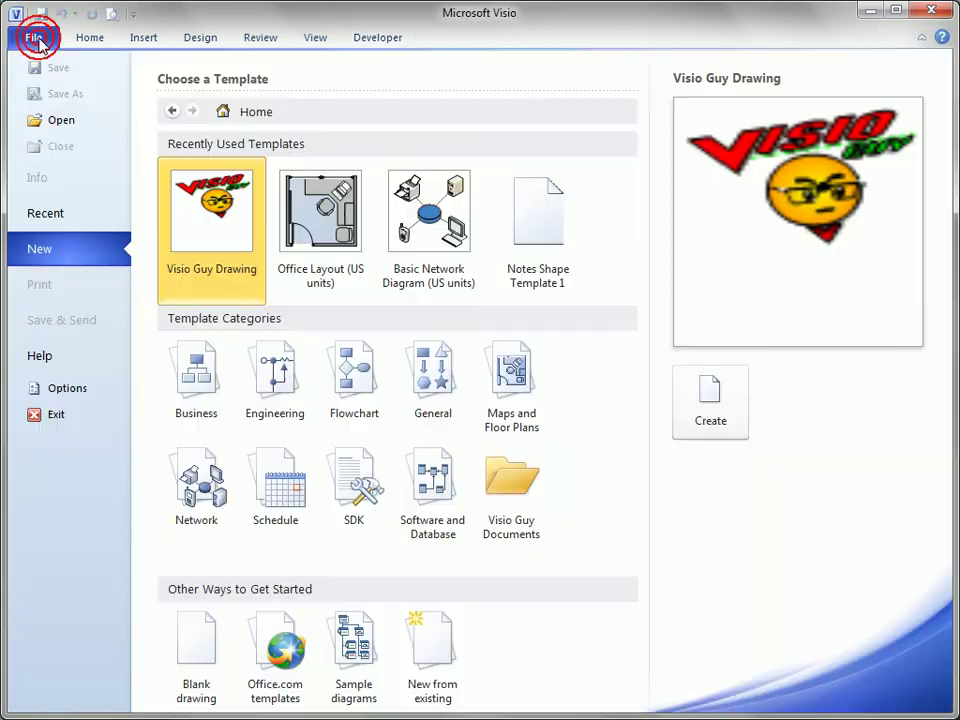
click(520, 490)
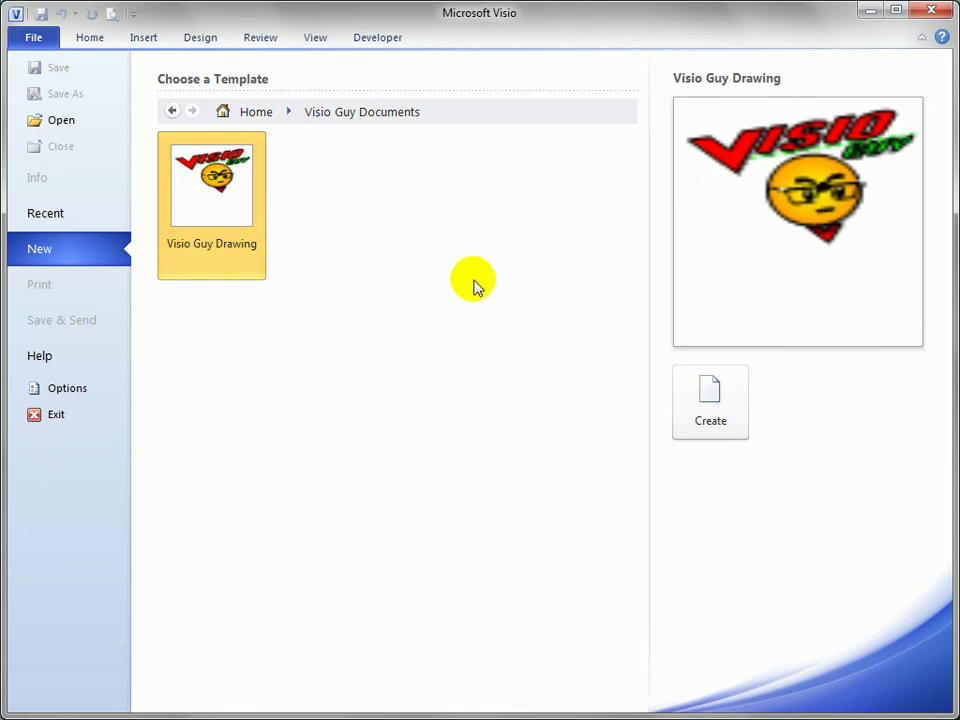
double_click(220, 200)
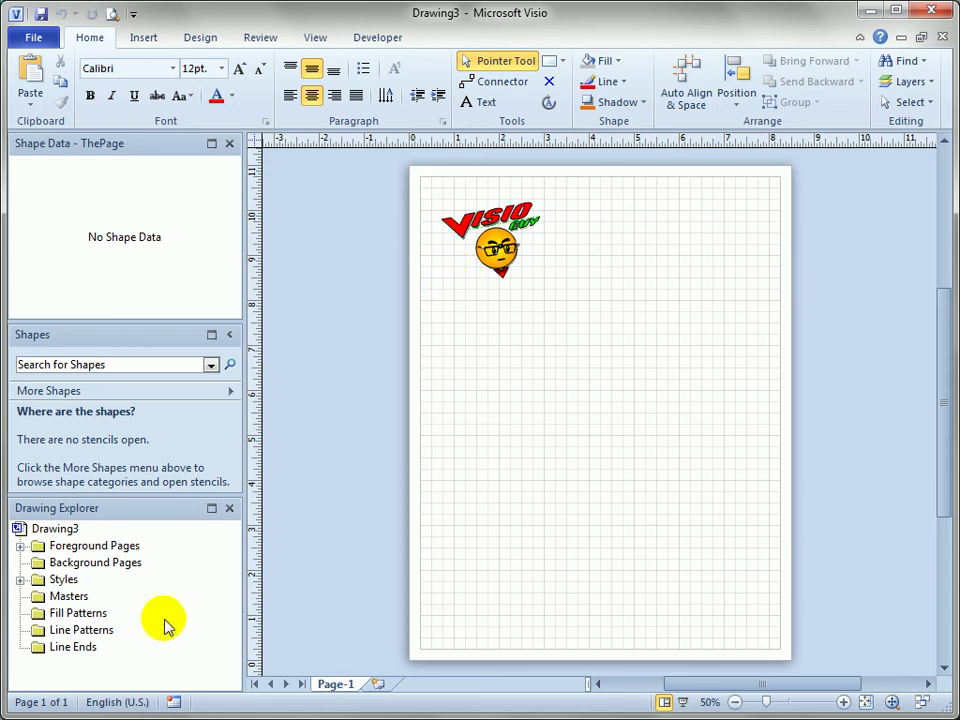
click(230, 510)
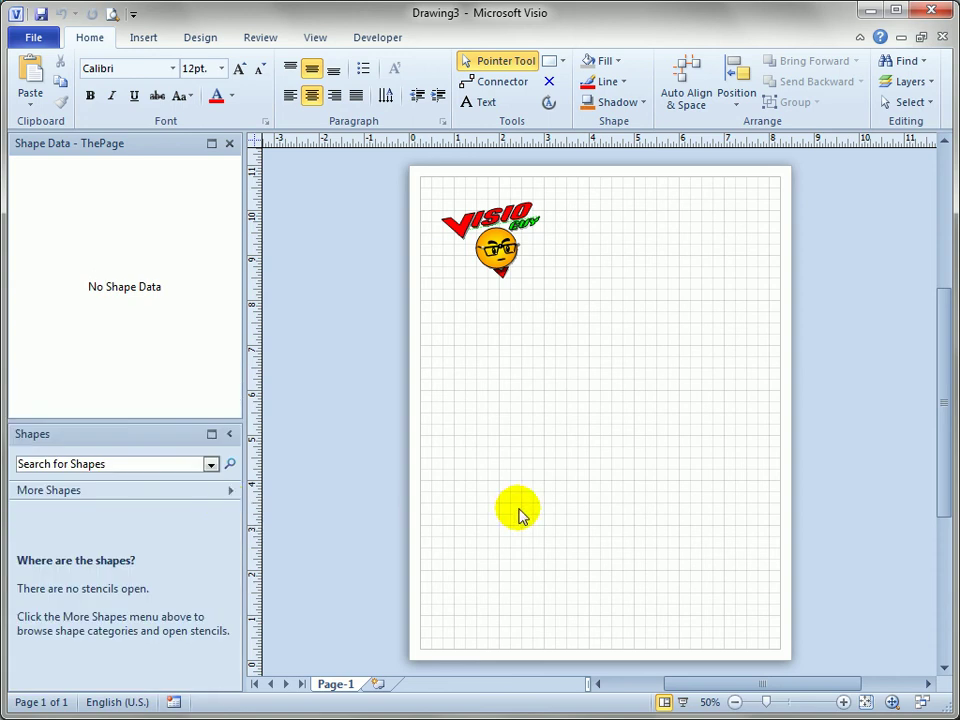